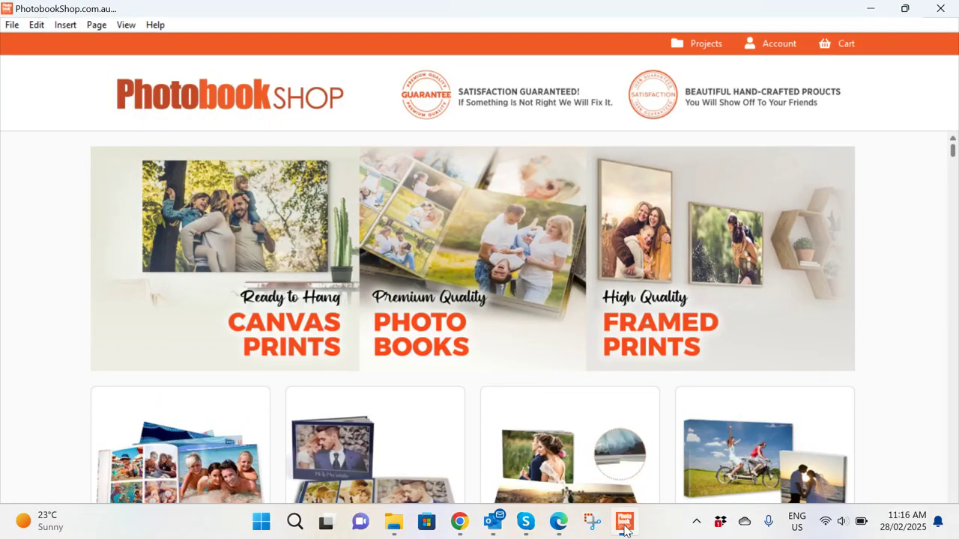
# Step: Start a 40-page Coastal 26cm x 33cm Landscape Photobook from the Standard Coastal Photobook Collection
pyautogui.scroll(-2, 413, 443)
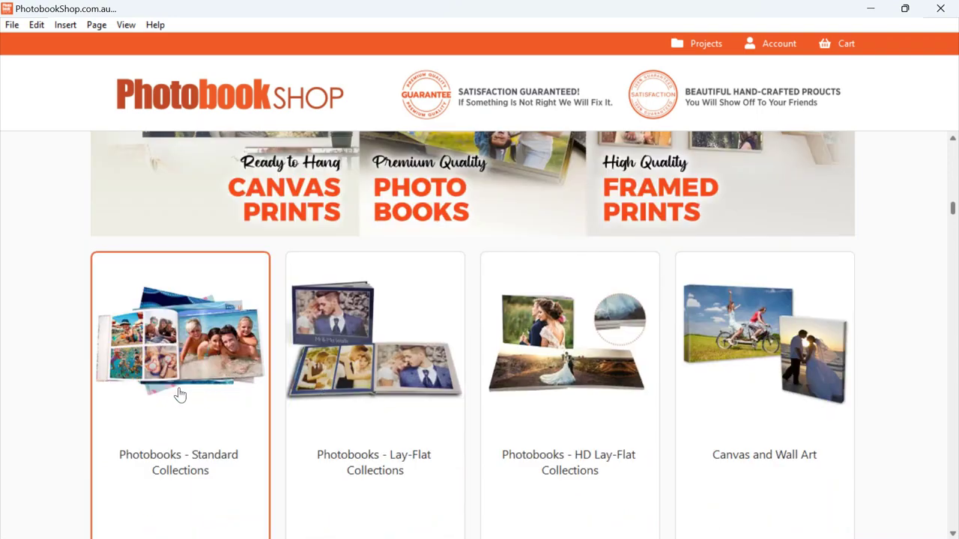
pyautogui.click(178, 397)
pyautogui.click(611, 341)
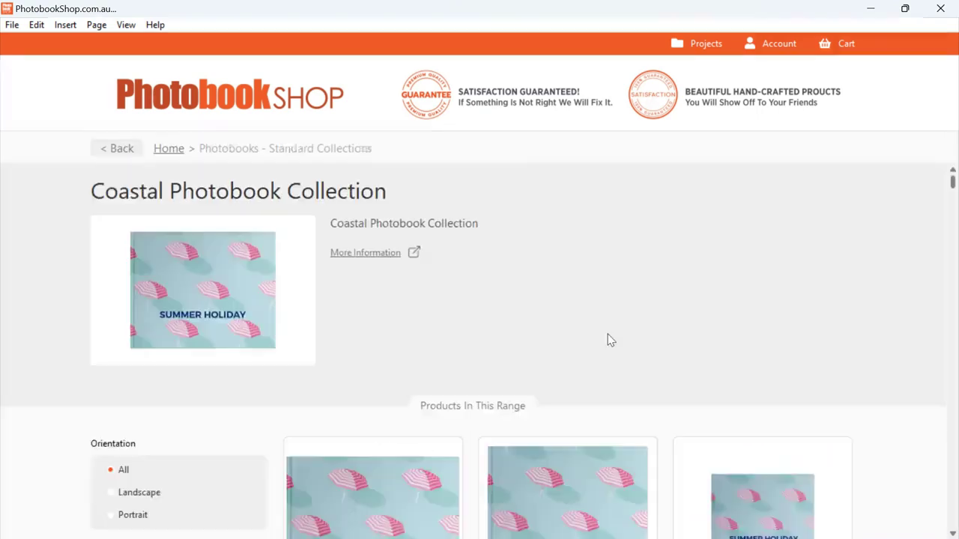
pyautogui.scroll(-5, 372, 376)
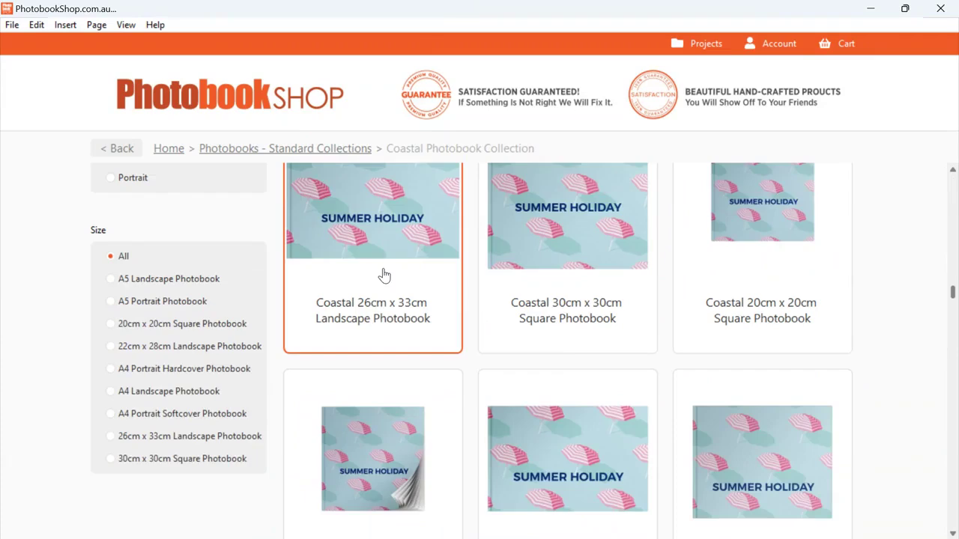
pyautogui.click(385, 274)
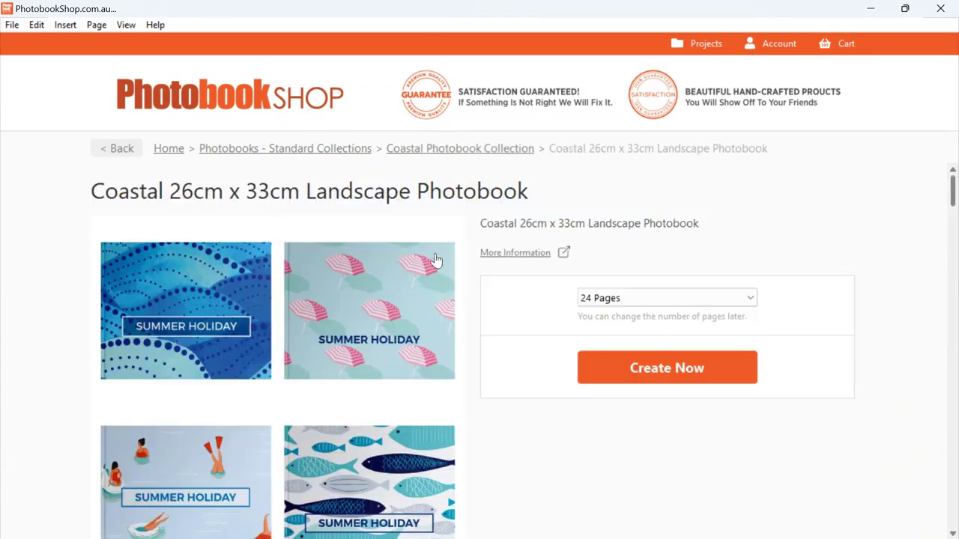
pyautogui.click(613, 301)
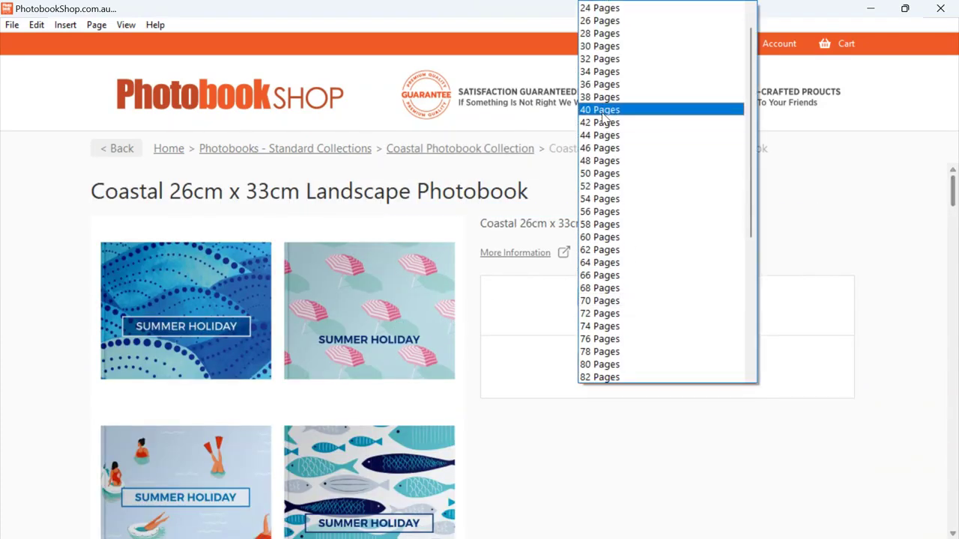
pyautogui.click(603, 111)
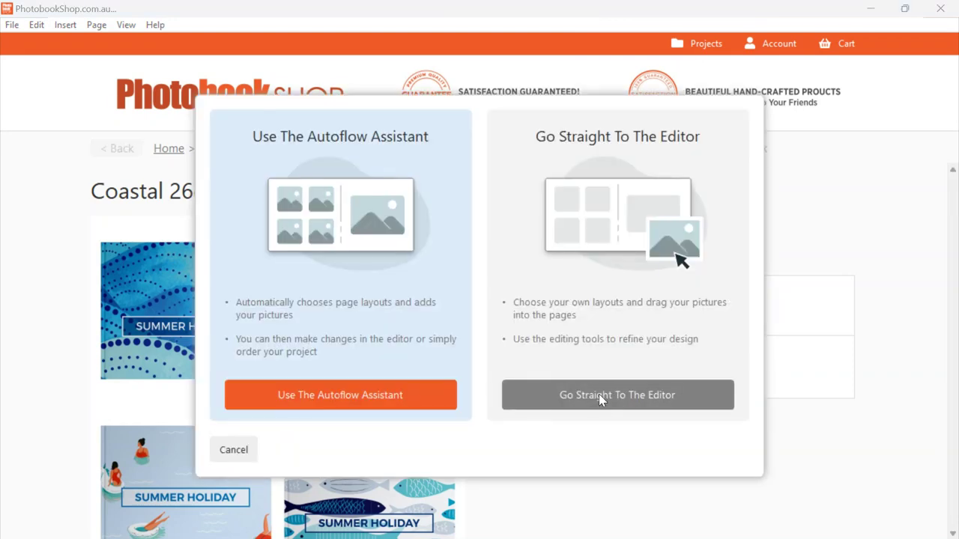
# Step: Skip autoflow and create the book as project 'family trip' in the editor
pyautogui.click(599, 395)
pyautogui.press('BackSpace')
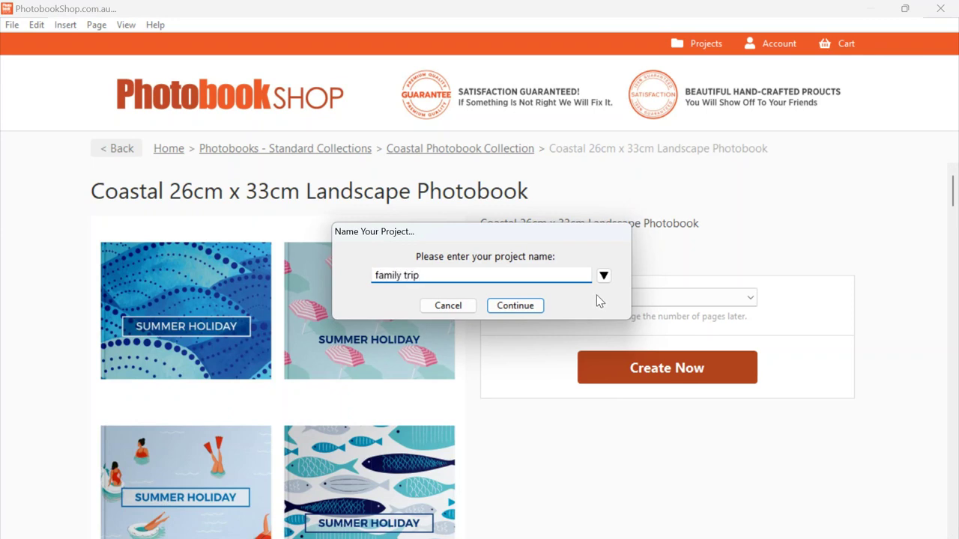
pyautogui.click(515, 304)
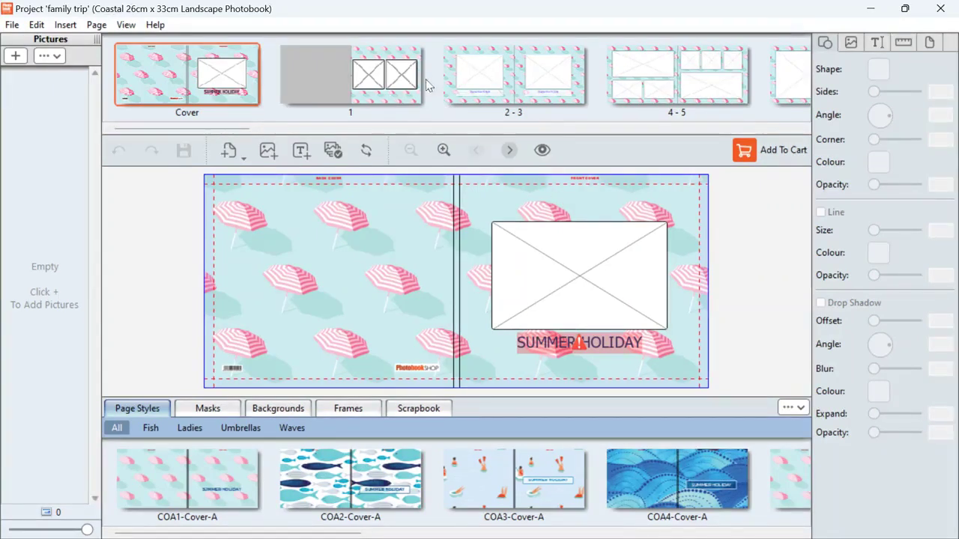
# Step: Open page 1 and import all 82 photos from the Pictures > PHOTOS > Family Holiday 2 folder
pyautogui.click(384, 88)
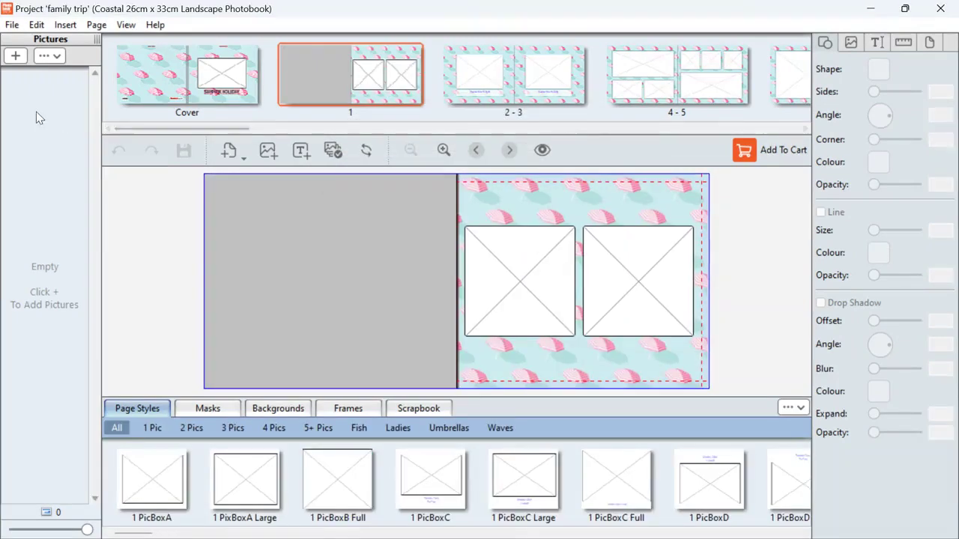
pyautogui.click(16, 57)
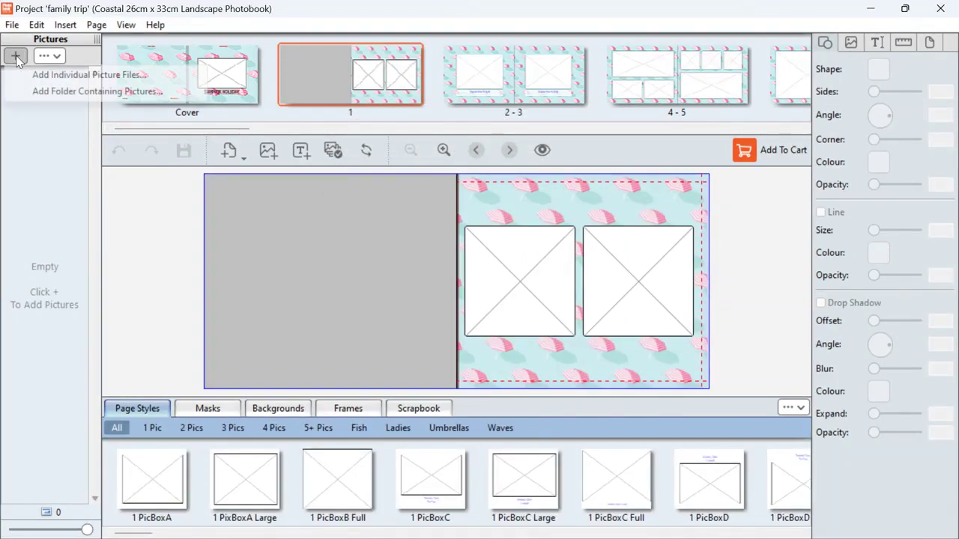
pyautogui.click(41, 90)
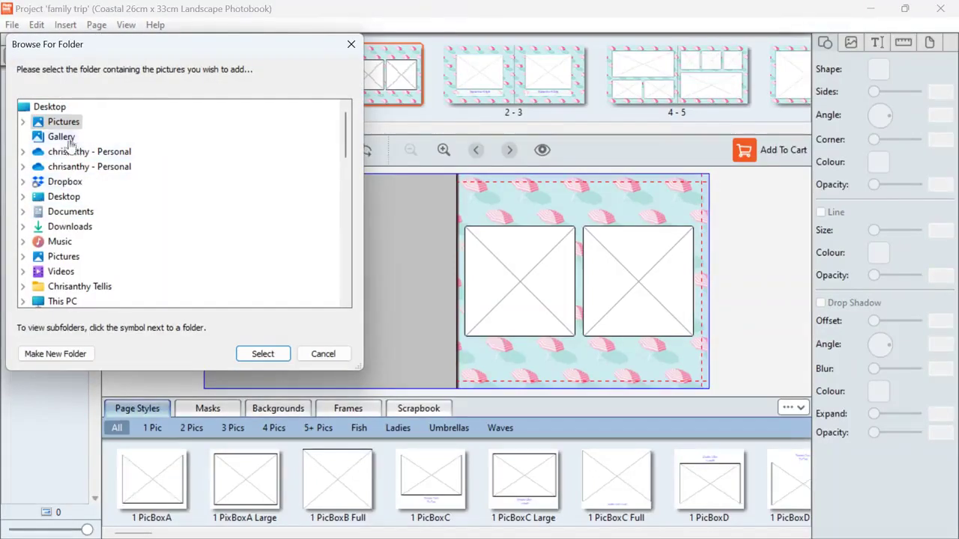
pyautogui.doubleClick(67, 257)
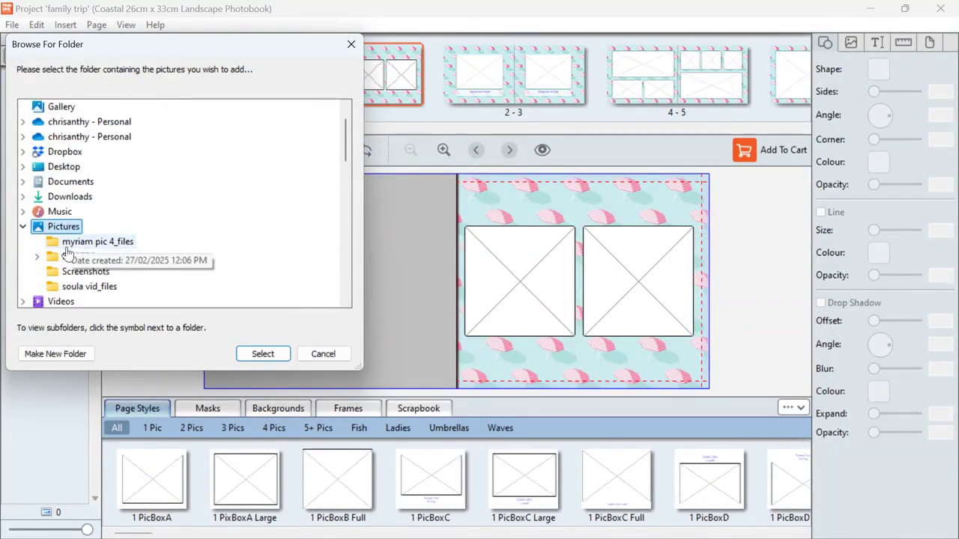
pyautogui.doubleClick(75, 256)
pyautogui.click(109, 256)
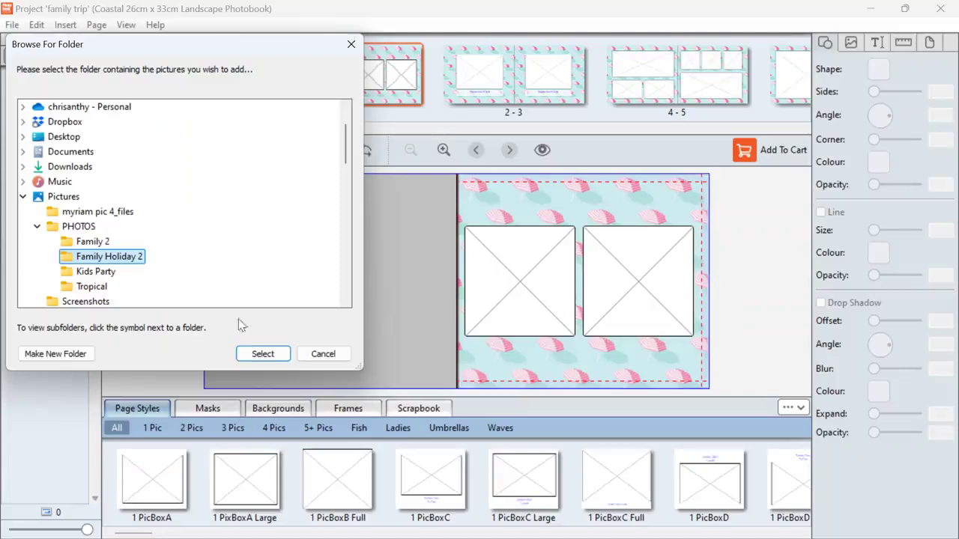
pyautogui.click(262, 354)
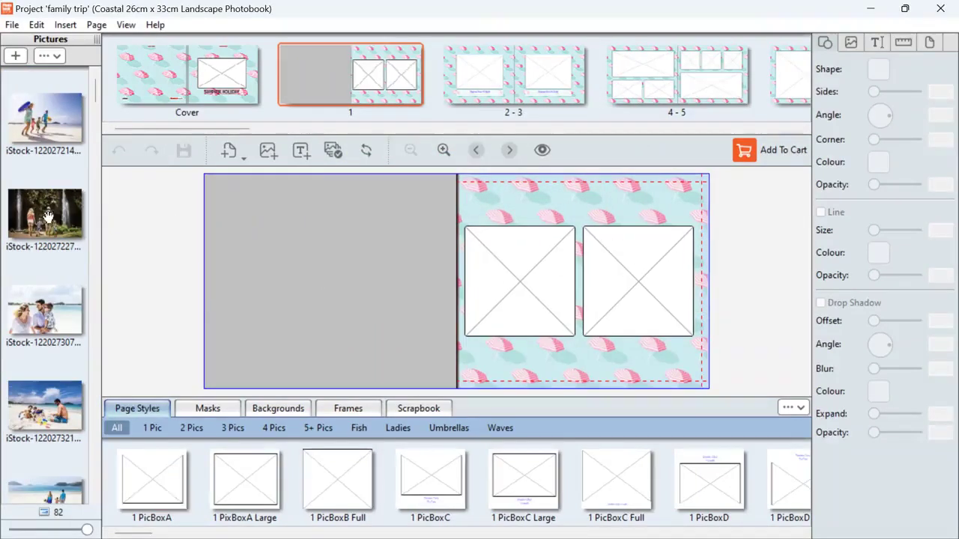
# Step: Put the waterfall family walk photo in the left box and the beach family photo in the right box
pyautogui.moveTo(46, 216); pyautogui.dragTo(472, 290)
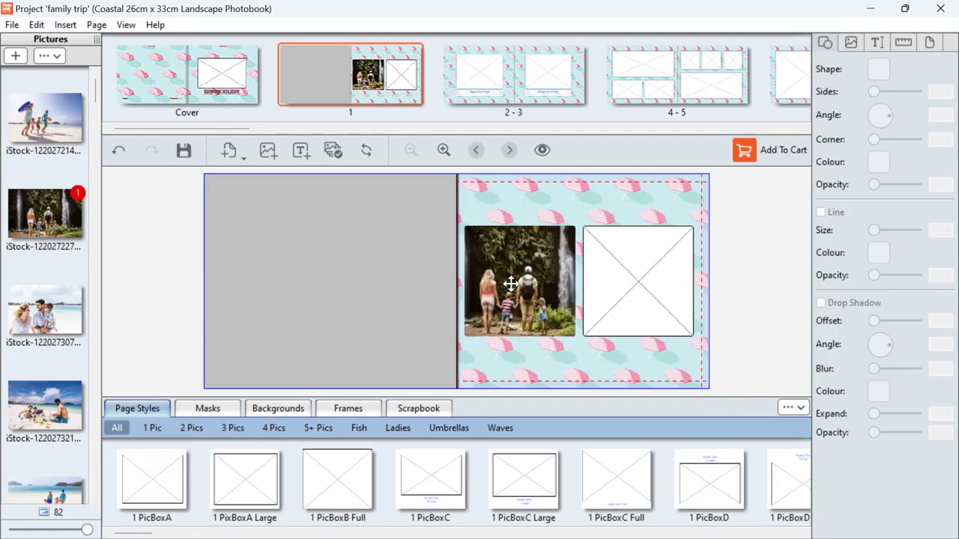
pyautogui.moveTo(35, 311); pyautogui.dragTo(634, 286)
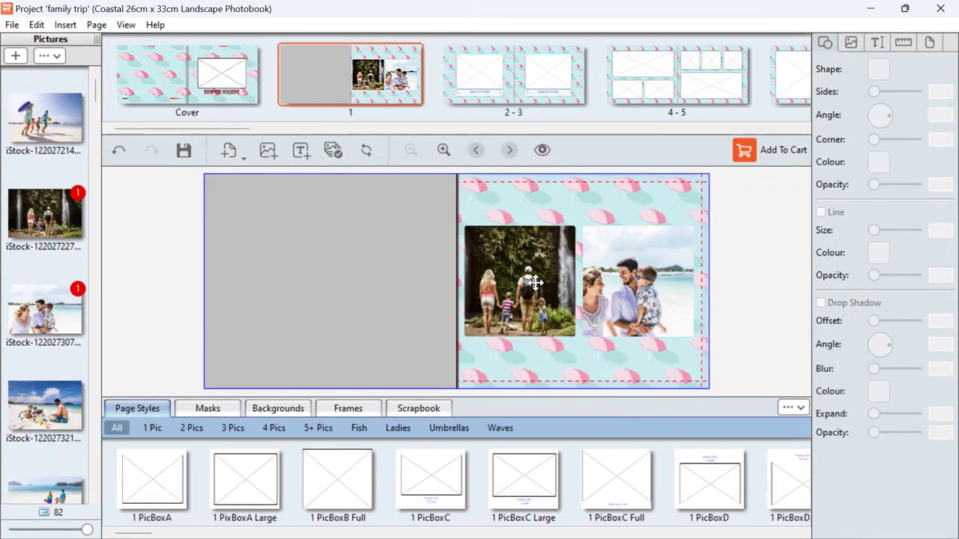
# Step: Add a text box to page 1 and raise both photos to the same height above it
pyautogui.click(302, 152)
pyautogui.moveTo(592, 284); pyautogui.dragTo(592, 333)
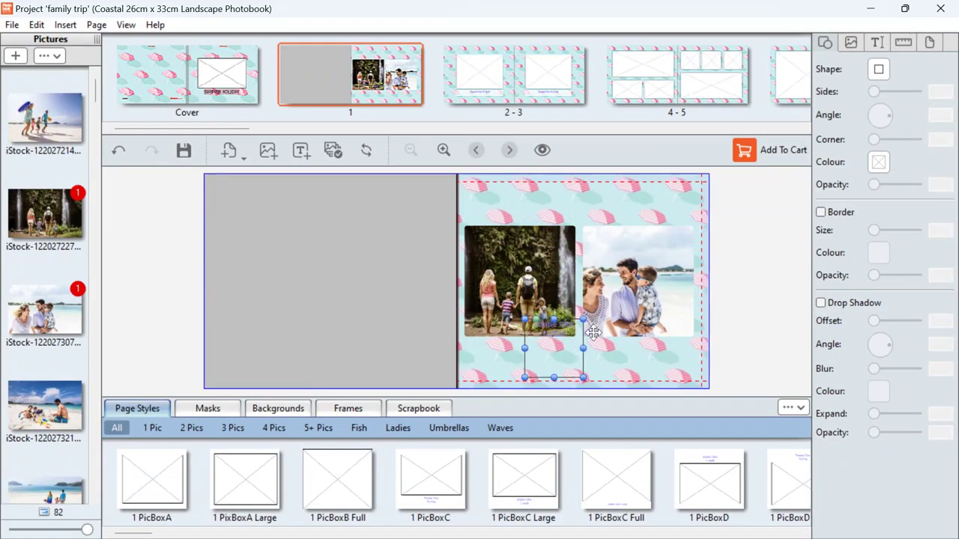
pyautogui.moveTo(650, 283); pyautogui.dragTo(649, 255)
pyautogui.click(551, 277)
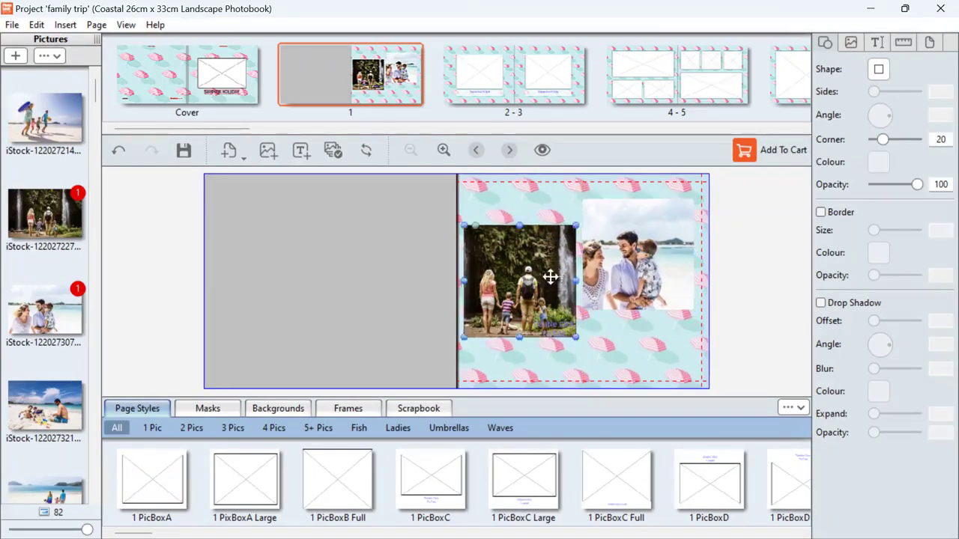
pyautogui.moveTo(550, 277); pyautogui.dragTo(548, 247)
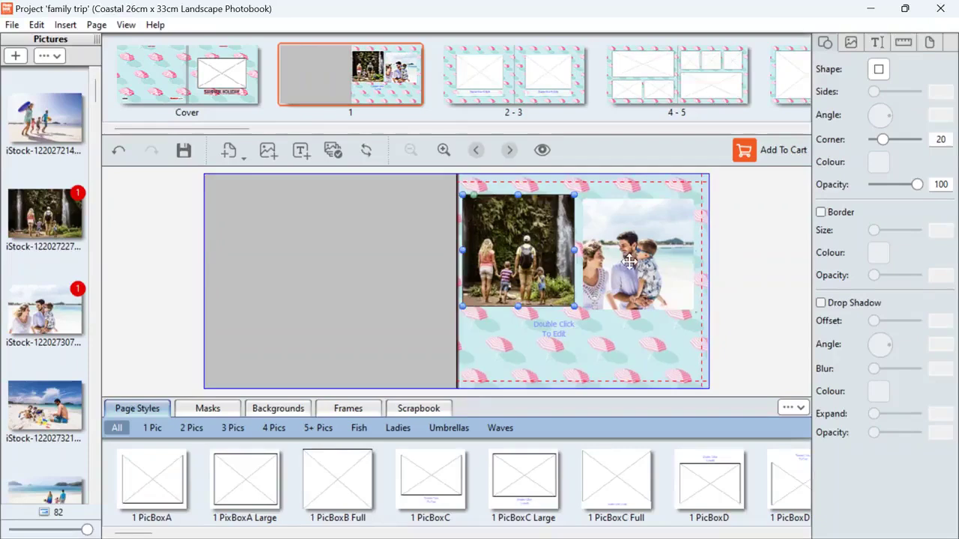
pyautogui.moveTo(629, 261); pyautogui.dragTo(629, 257)
# Step: Widen the text box both ways so it spans beneath the two photos
pyautogui.click(552, 333)
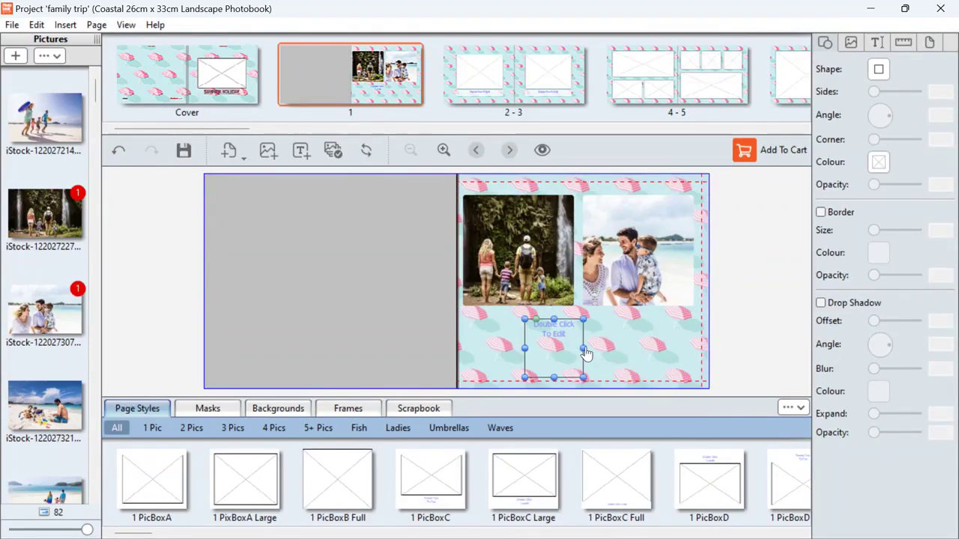
pyautogui.moveTo(583, 349); pyautogui.dragTo(682, 349)
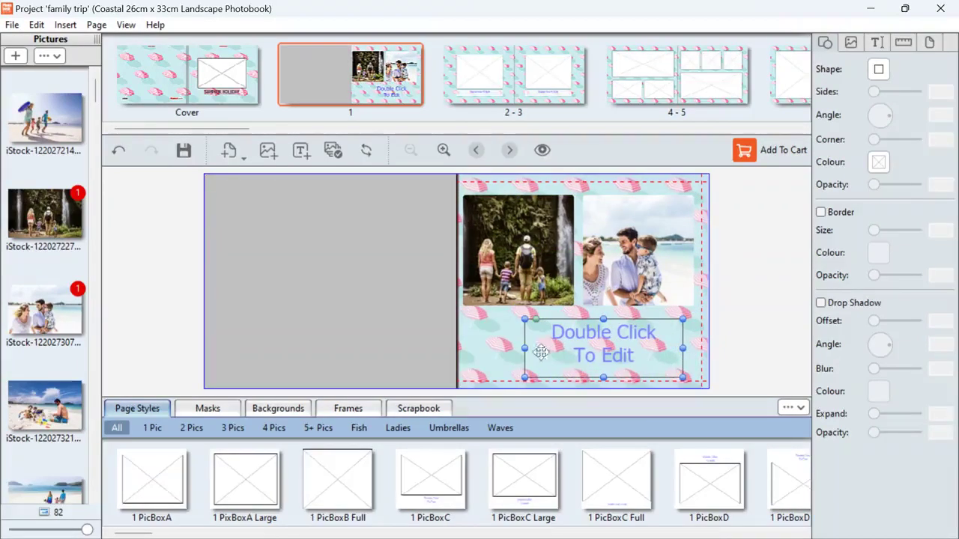
pyautogui.moveTo(527, 351); pyautogui.dragTo(478, 352)
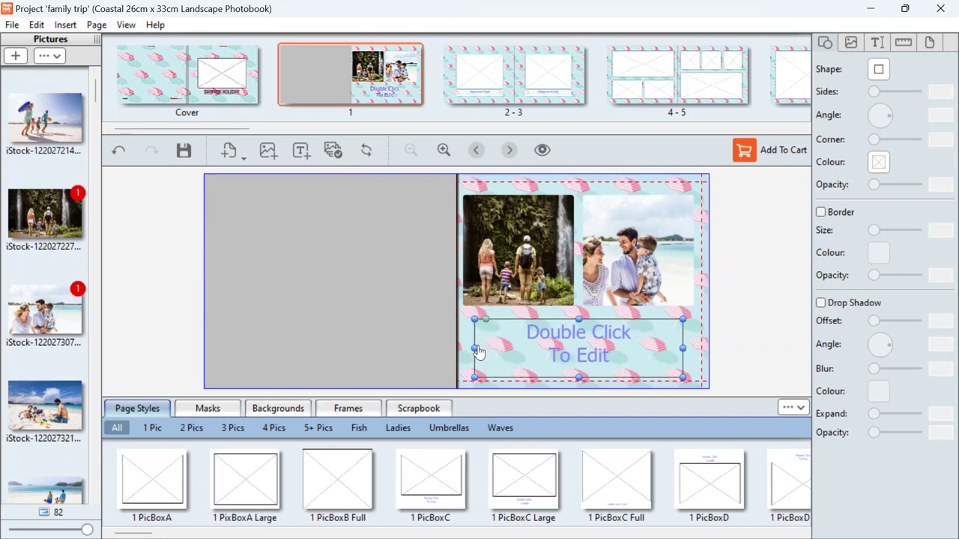
# Step: Type 'family trip' as the caption text and select it
pyautogui.doubleClick(615, 352)
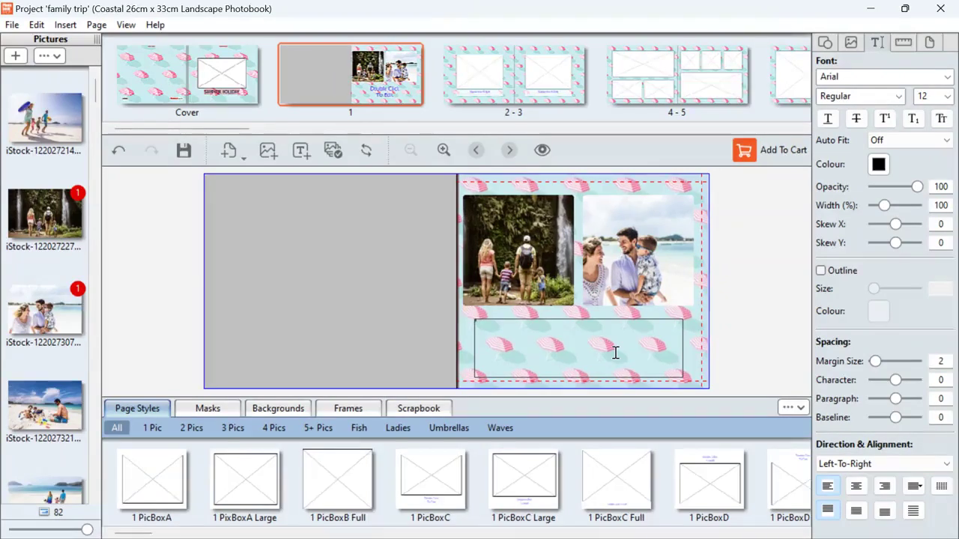
pyautogui.write('ily')
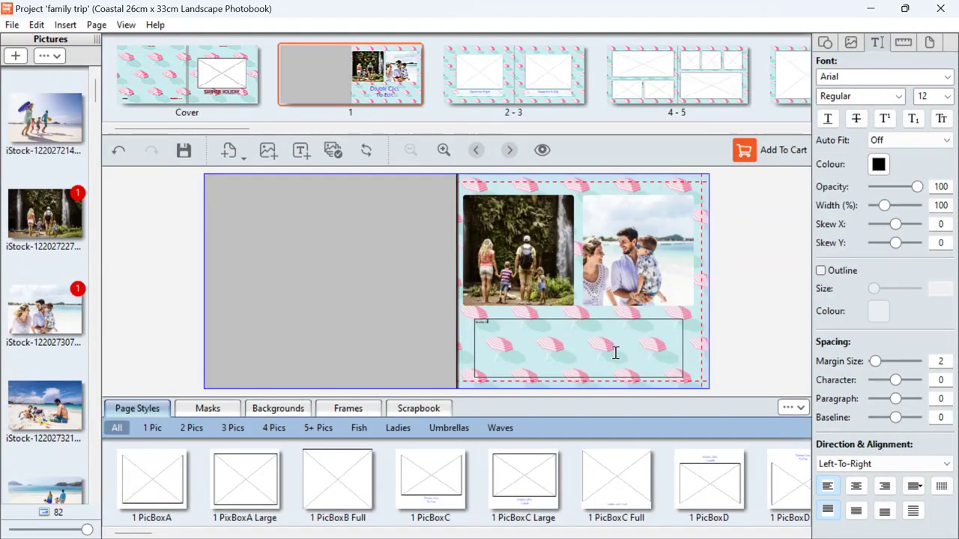
pyautogui.write(' trip')
pyautogui.moveTo(494, 325); pyautogui.dragTo(475, 326)
# Step: Set the caption to Arial Rounded MT Bold, Regular style, size 18
pyautogui.click(851, 78)
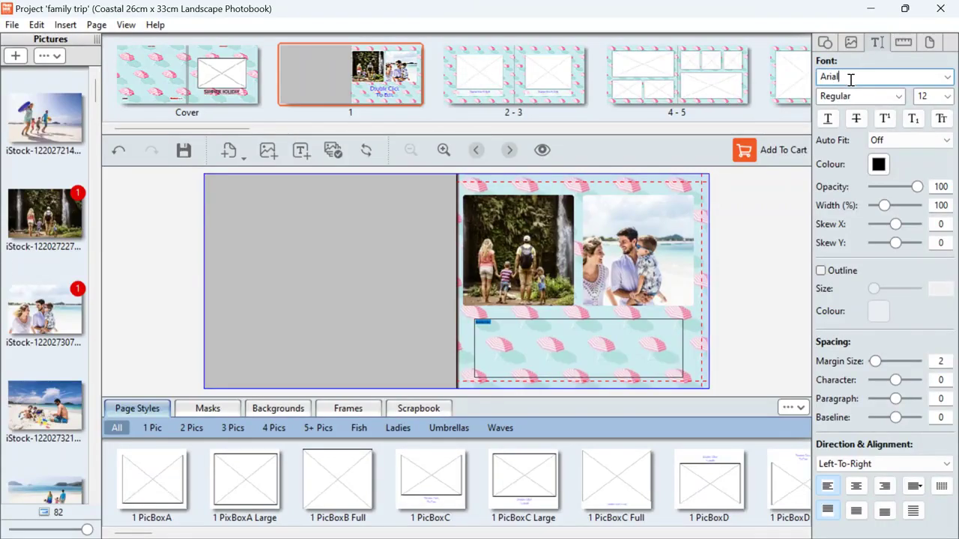
pyautogui.click(923, 79)
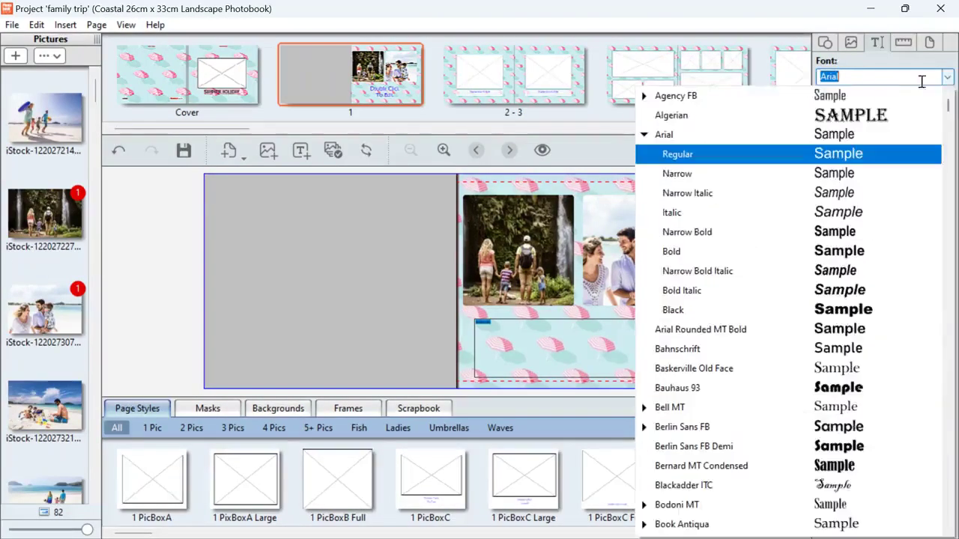
pyautogui.click(683, 330)
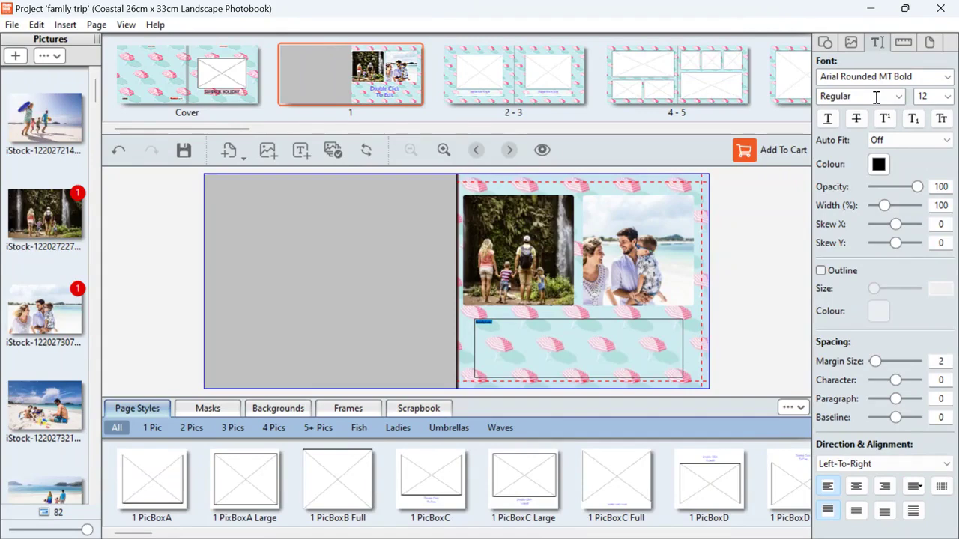
pyautogui.click(877, 97)
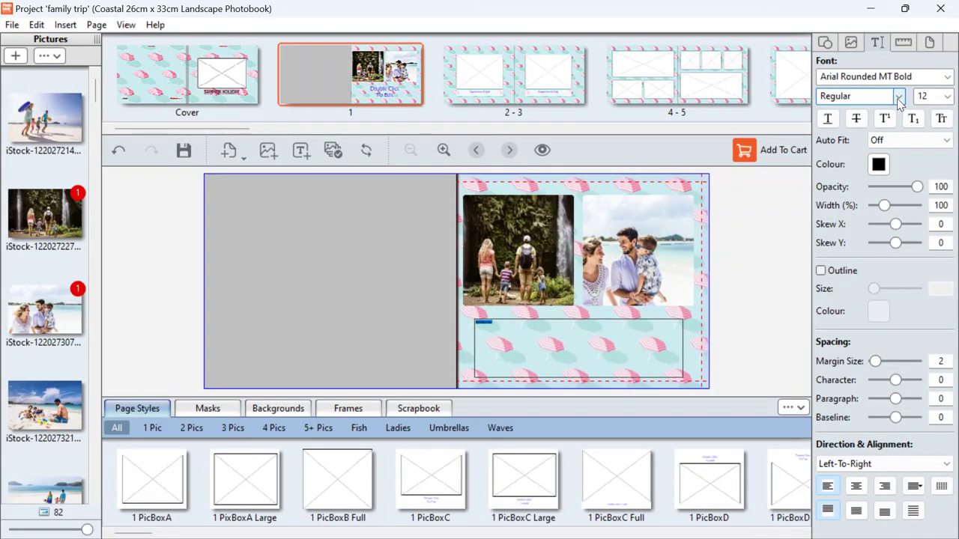
pyautogui.click(898, 98)
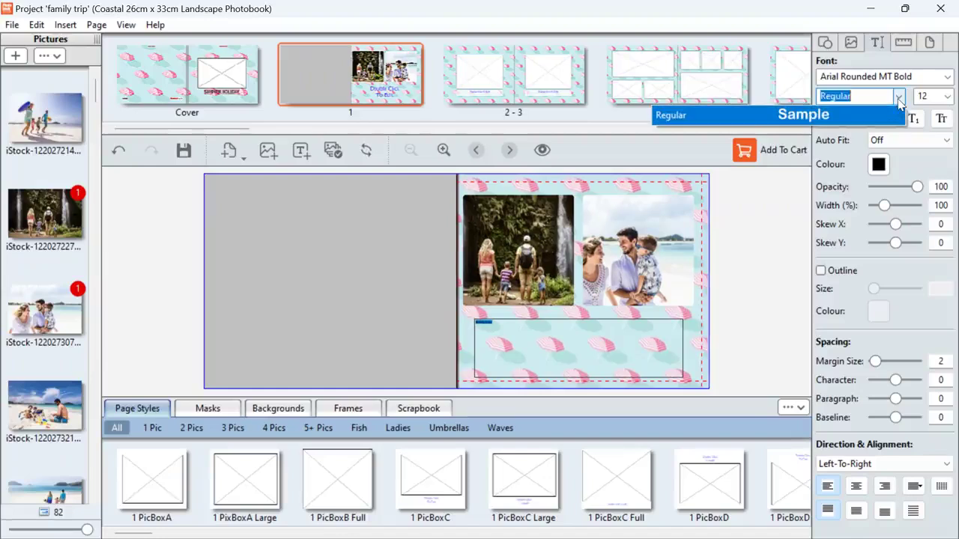
pyautogui.click(920, 98)
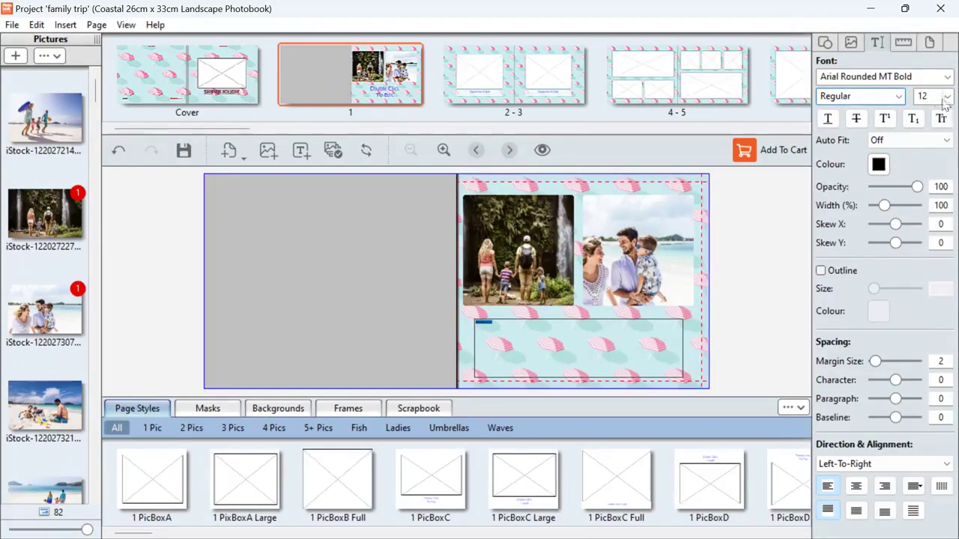
pyautogui.click(947, 95)
pyautogui.click(929, 190)
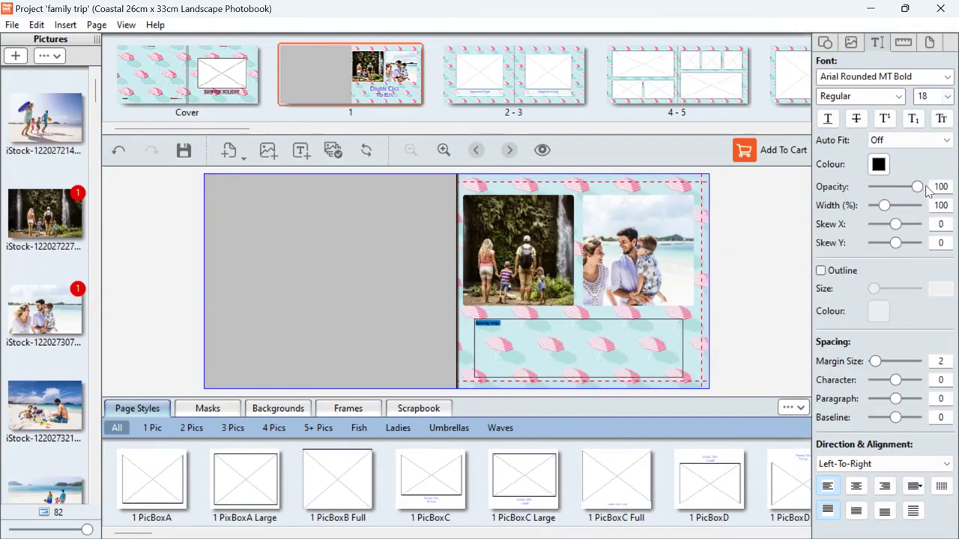
pyautogui.click(908, 143)
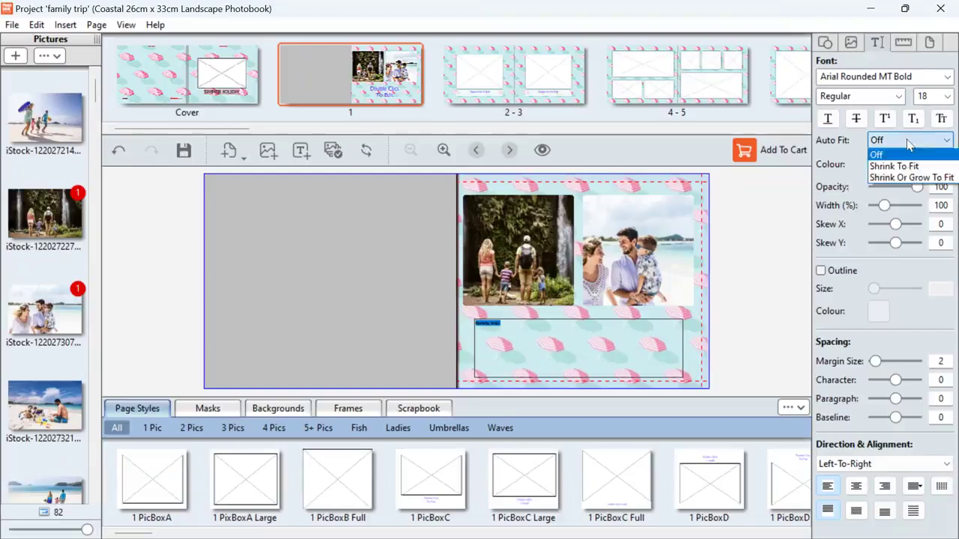
# Step: Set the caption's auto-fit to Shrink Or Grow To Fit and browse the custom colour spectrum
pyautogui.click(910, 178)
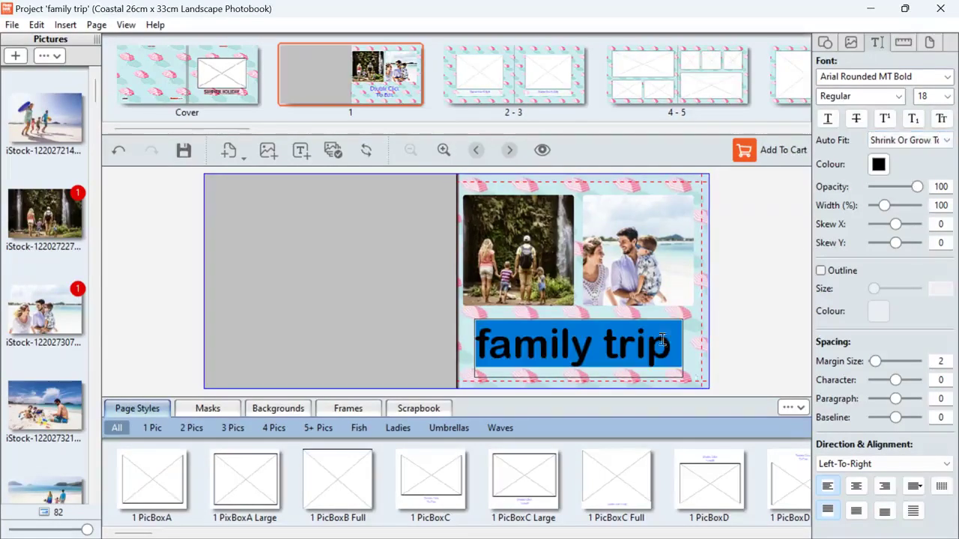
pyautogui.click(880, 166)
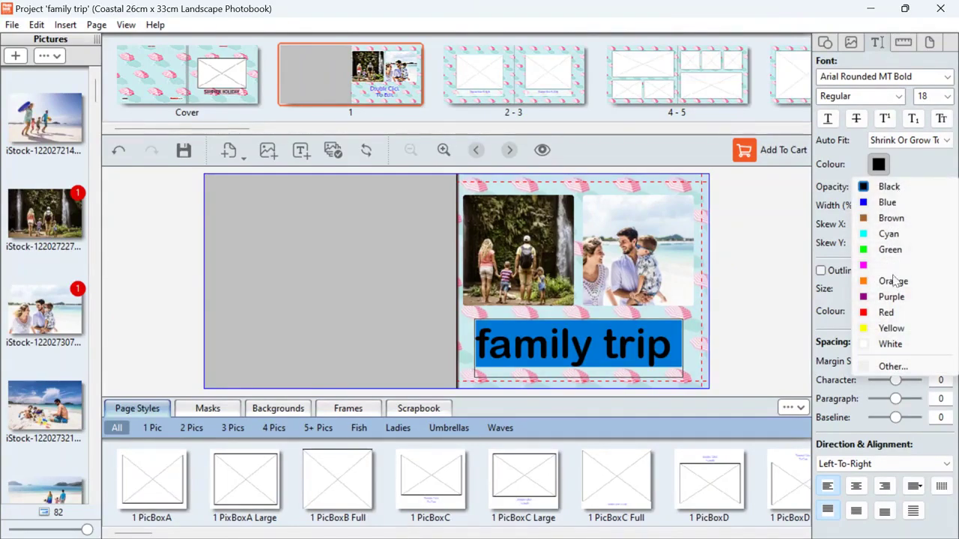
pyautogui.click(892, 367)
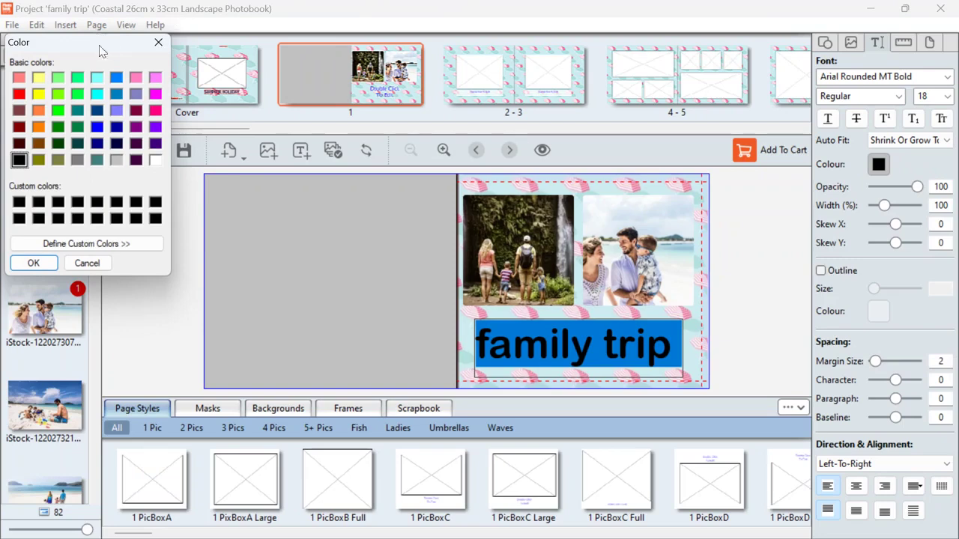
pyautogui.click(104, 253)
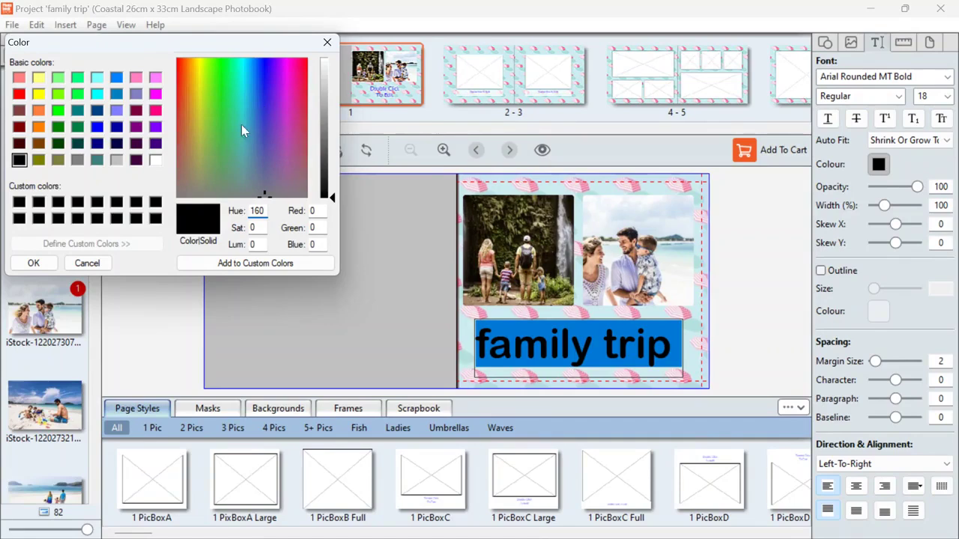
pyautogui.moveTo(224, 166); pyautogui.dragTo(247, 143)
# Step: Stretch the caption to 185% width, skew X -2 and Y 8, and add a 0.1 black outline
pyautogui.click(328, 43)
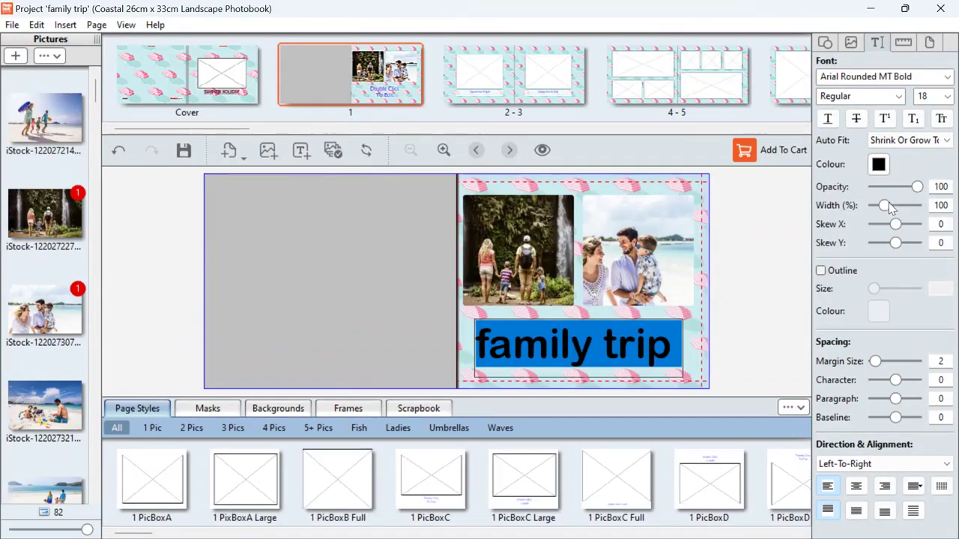
pyautogui.moveTo(886, 212); pyautogui.dragTo(899, 243)
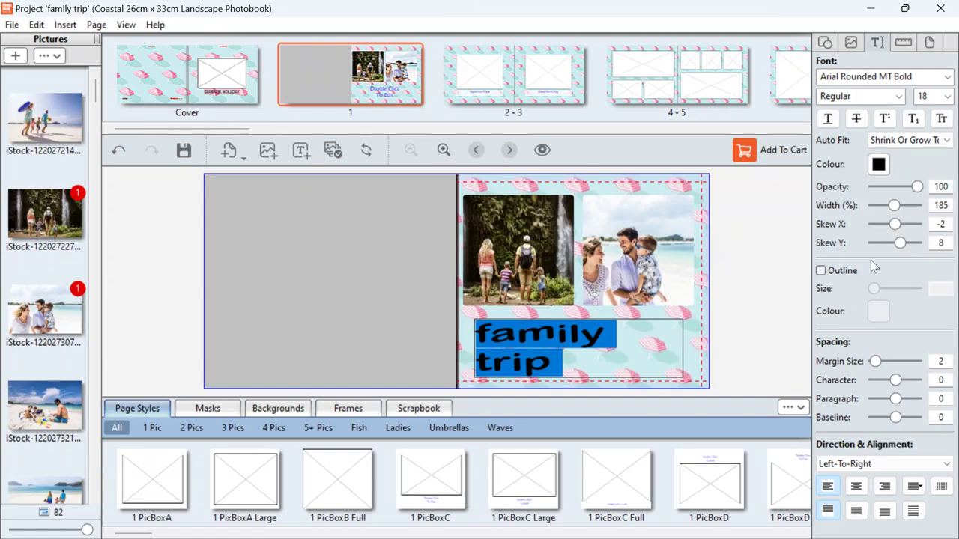
pyautogui.click(821, 270)
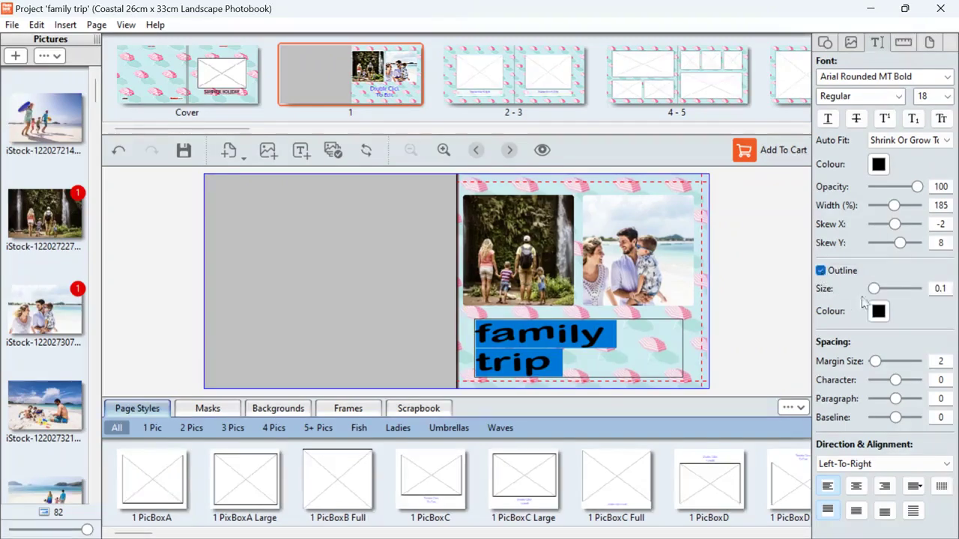
pyautogui.moveTo(874, 290)
pyautogui.mouseDown()
pyautogui.moveTo(888, 297)
pyautogui.moveTo(874, 298)
pyautogui.mouseUp()
pyautogui.click(878, 311)
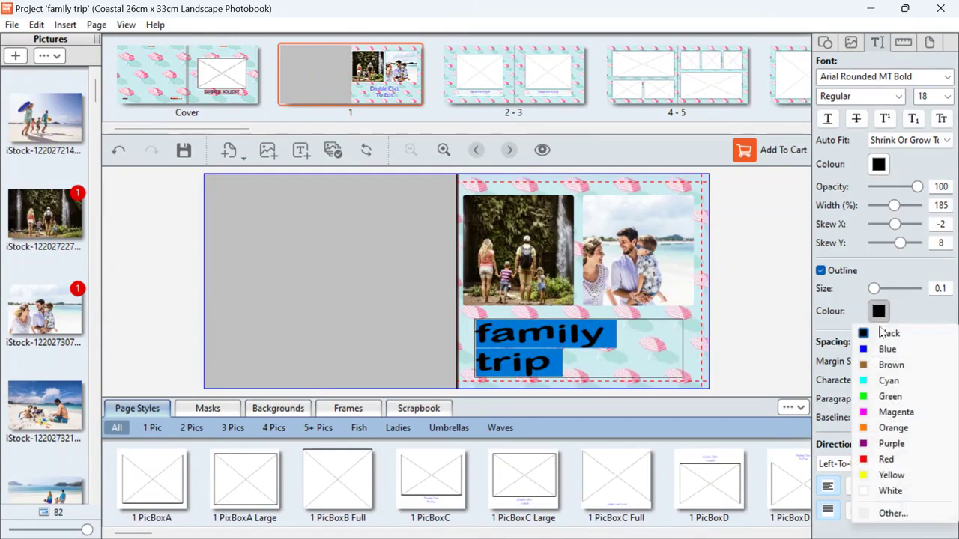
pyautogui.click(891, 514)
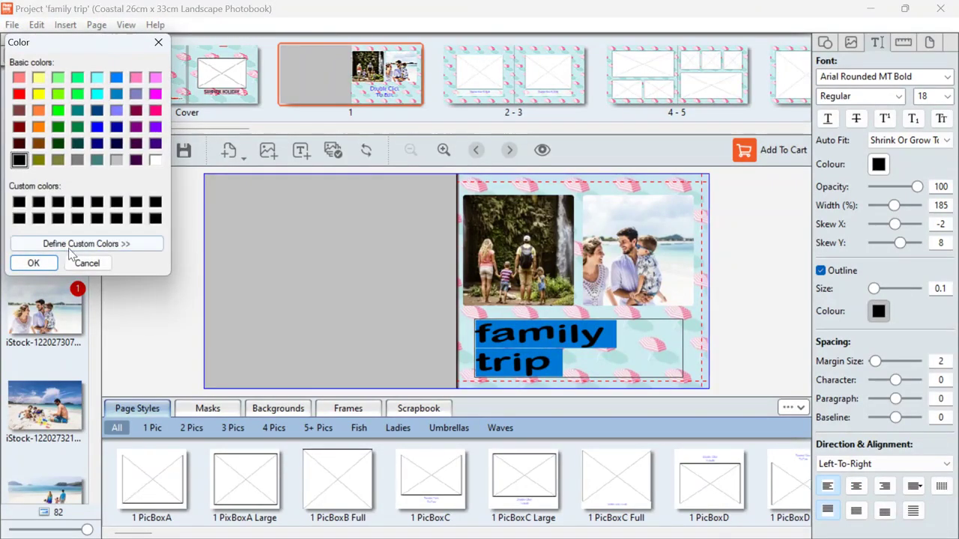
pyautogui.click(69, 244)
pyautogui.click(326, 42)
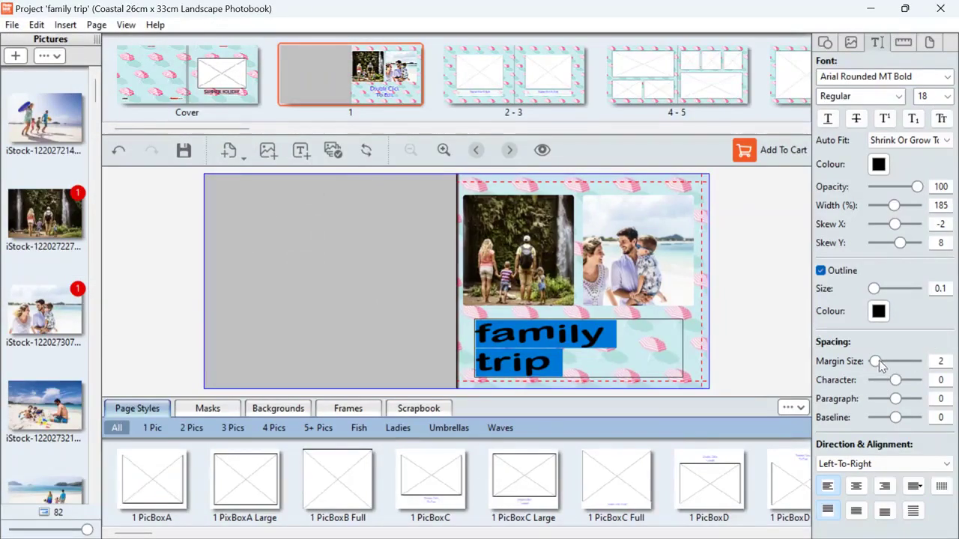
# Step: Give the caption margin 45, character spacing -2 and paragraph 83, right-aligned and vertically centred
pyautogui.moveTo(876, 362); pyautogui.dragTo(905, 399)
pyautogui.moveTo(883, 363); pyautogui.dragTo(895, 379)
pyautogui.moveTo(896, 417); pyautogui.dragTo(895, 427)
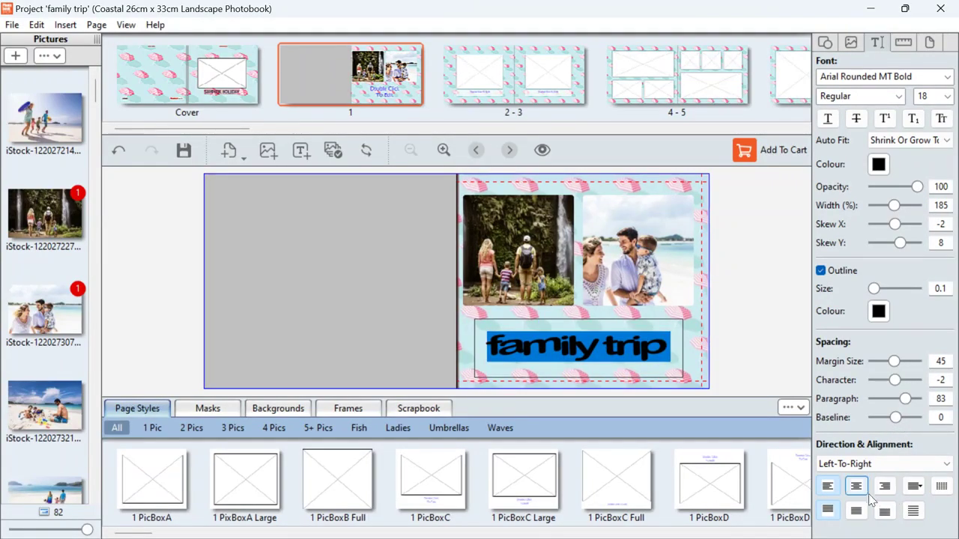
pyautogui.click(856, 488)
pyautogui.click(884, 486)
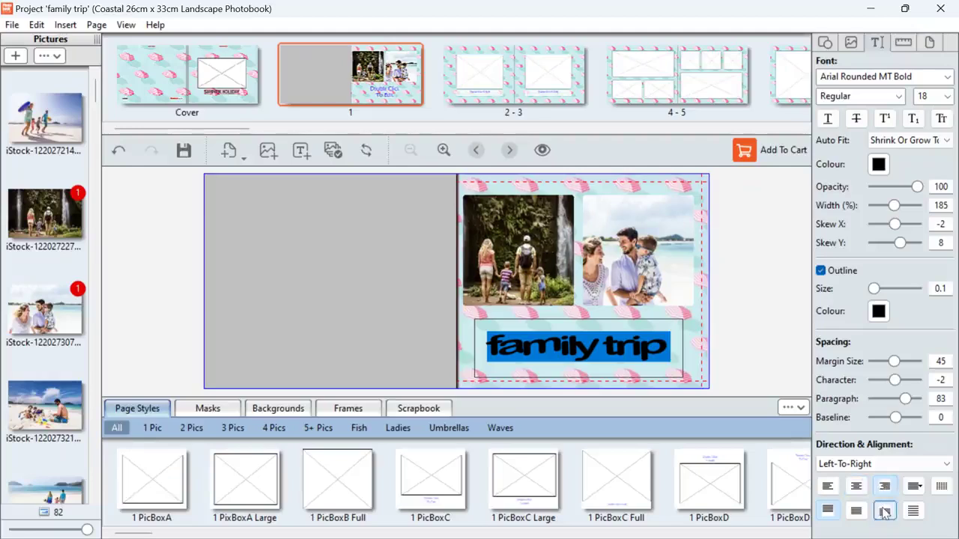
pyautogui.click(884, 513)
pyautogui.click(863, 516)
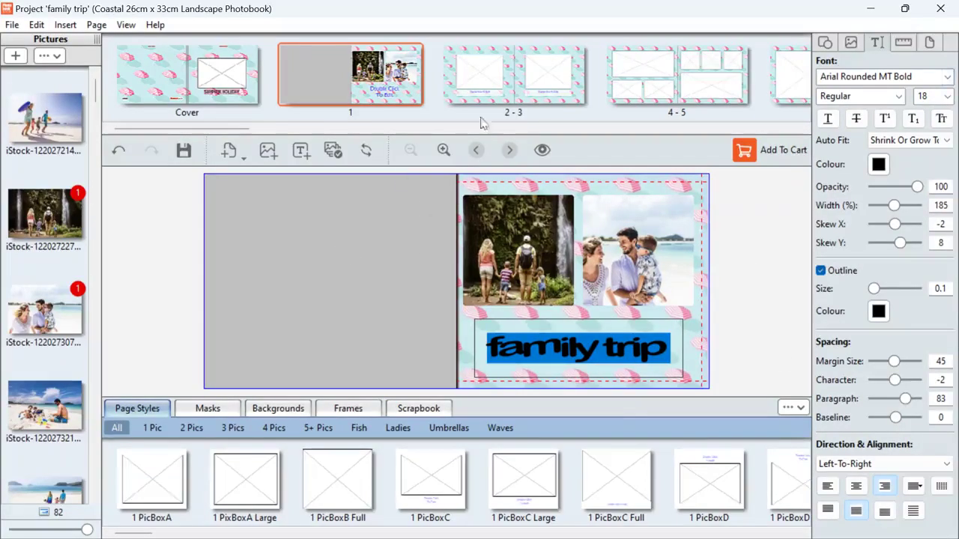
# Step: Save page 1's right-page layout as a new page style called 'text box & pic'
pyautogui.click(801, 411)
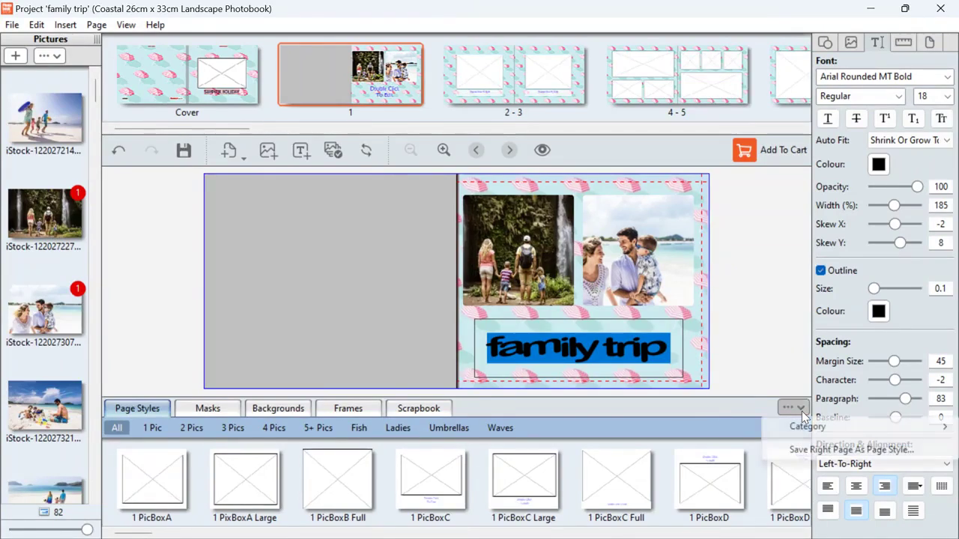
pyautogui.click(803, 452)
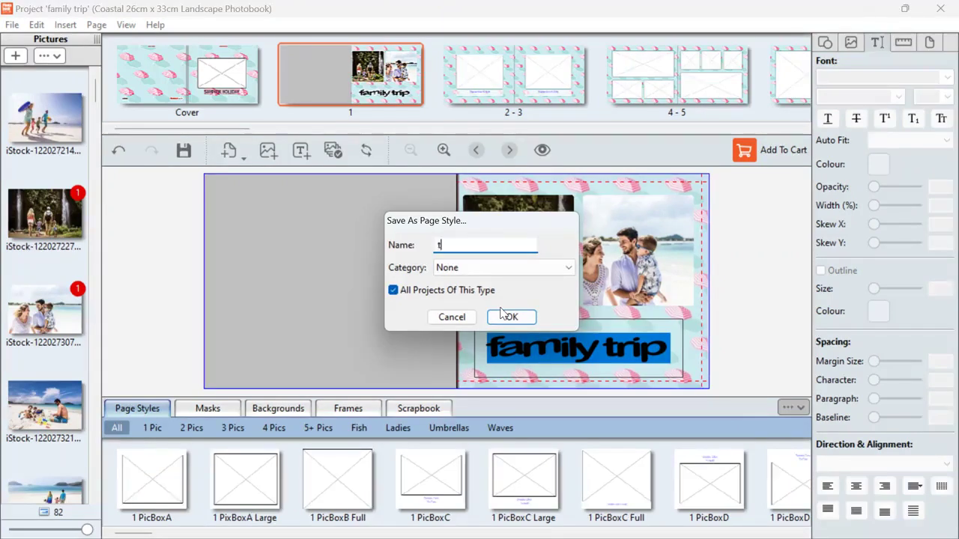
pyautogui.write('text box with p')
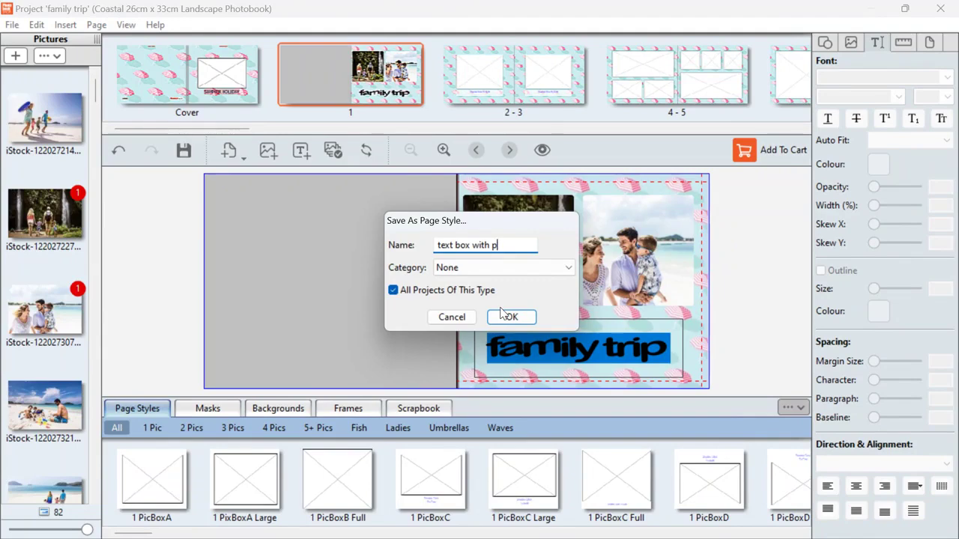
pyautogui.press('BackSpace')
pyautogui.press('BackSpace')
pyautogui.press('BackSpace')
pyautogui.write('&')
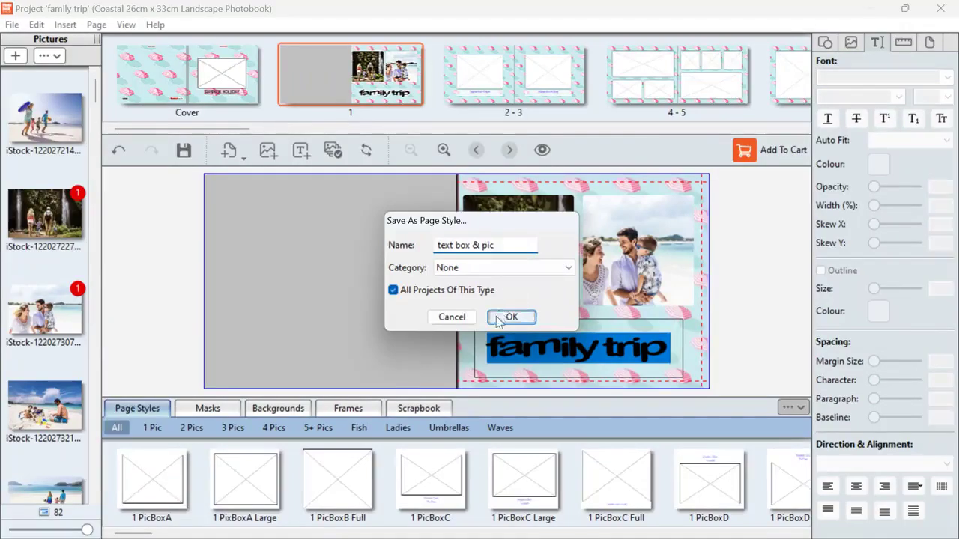
pyautogui.click(512, 317)
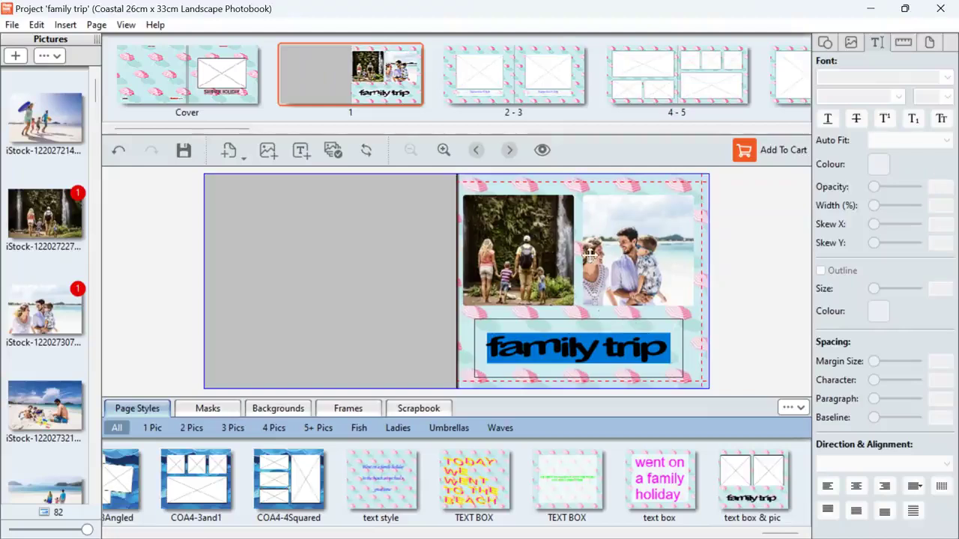
# Step: On spread 2-3, apply the 'text box & pic' page style to page 3
pyautogui.click(571, 80)
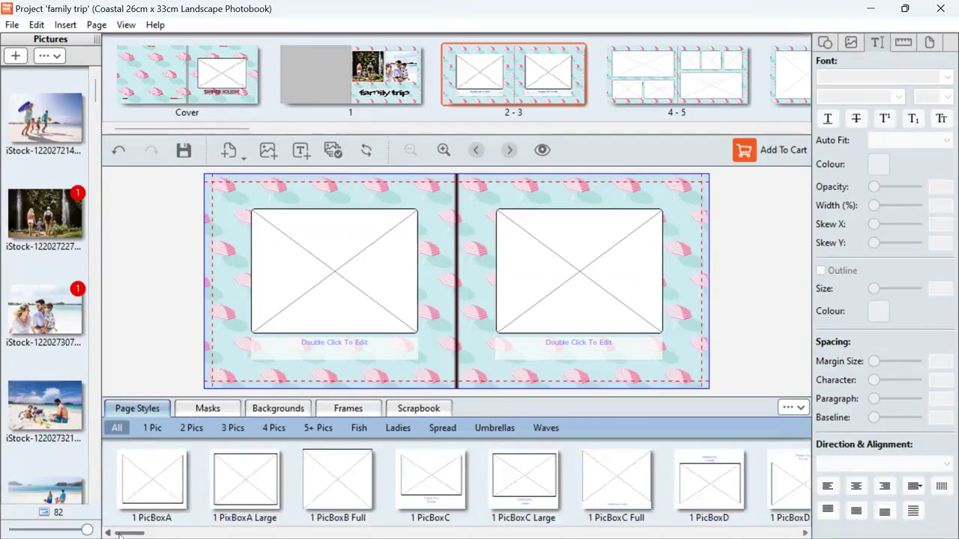
pyautogui.moveTo(119, 534); pyautogui.dragTo(780, 533)
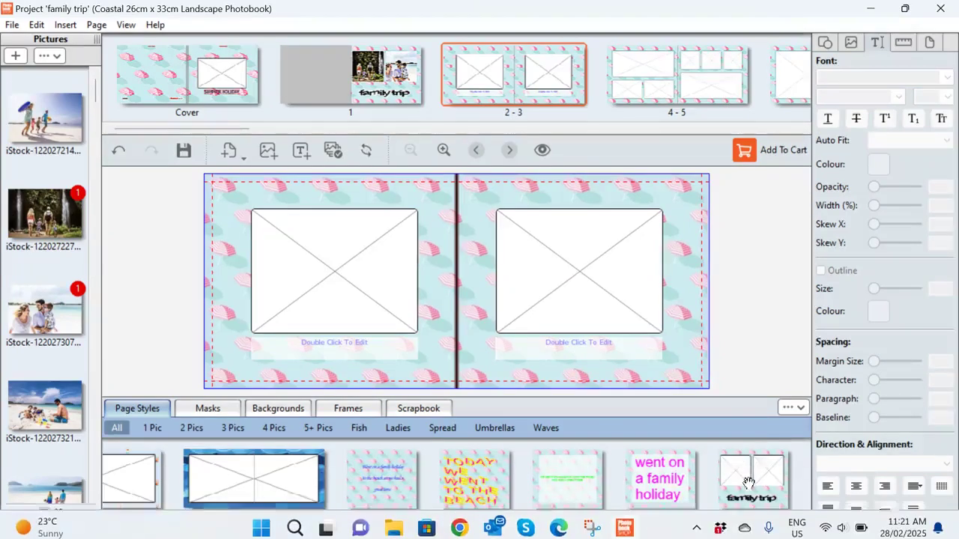
pyautogui.moveTo(745, 481); pyautogui.dragTo(591, 310)
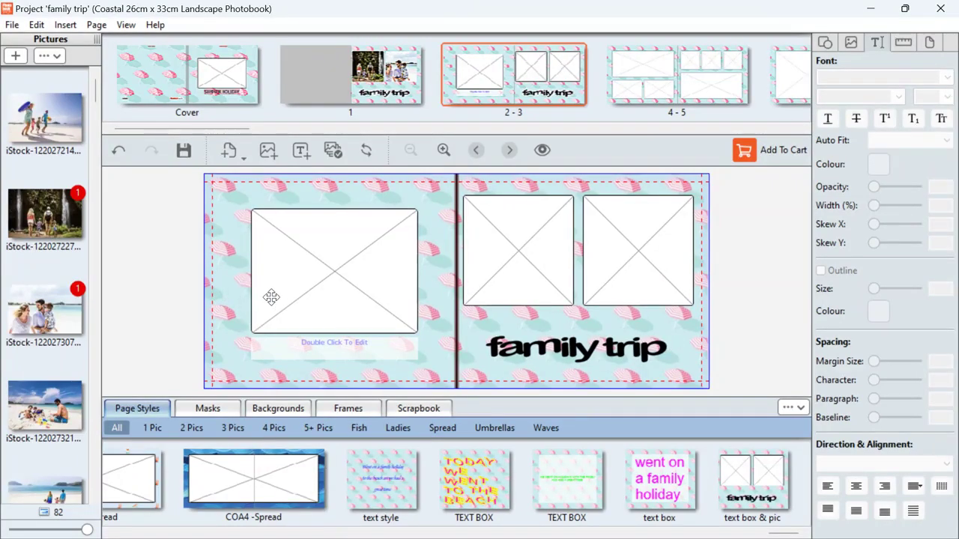
# Step: Remove page 2's picture frame and stretch its empty text box taller, wider and lower
pyautogui.click(336, 278)
pyautogui.press('Delete')
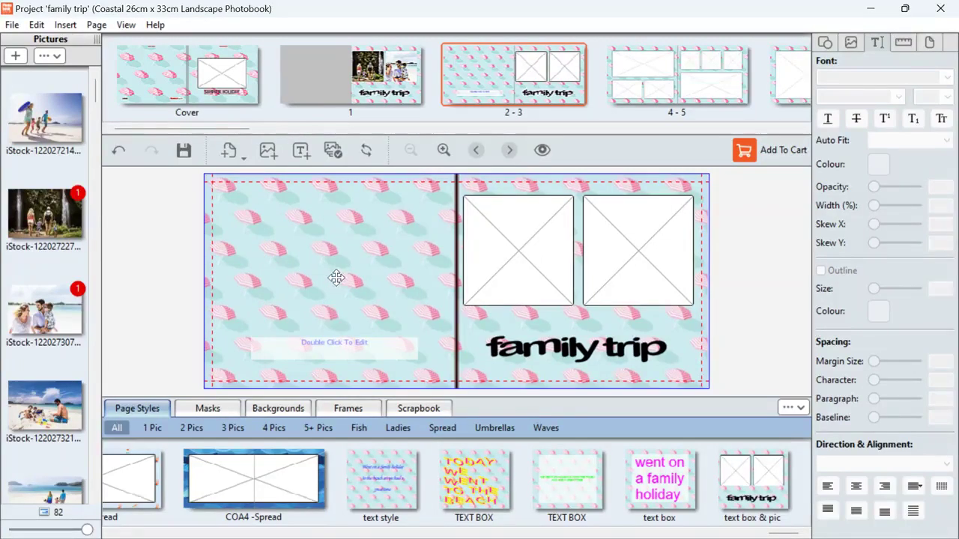
pyautogui.click(342, 350)
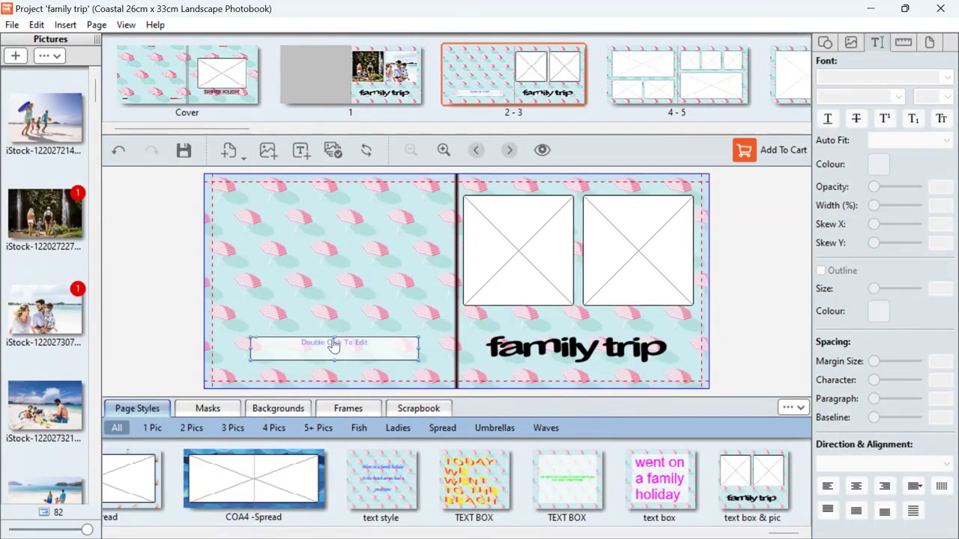
pyautogui.moveTo(334, 339); pyautogui.dragTo(335, 190)
pyautogui.moveTo(422, 279); pyautogui.dragTo(440, 279)
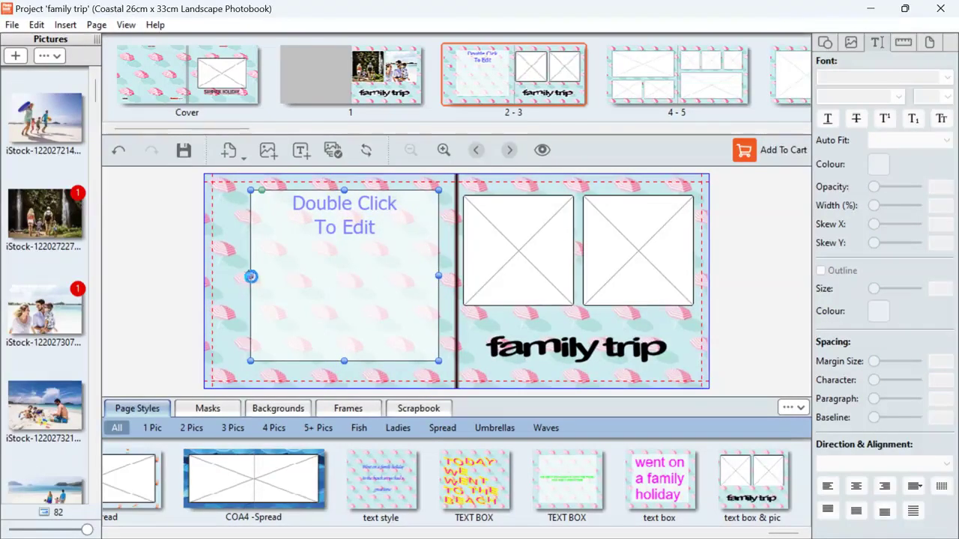
pyautogui.moveTo(251, 277); pyautogui.dragTo(225, 277)
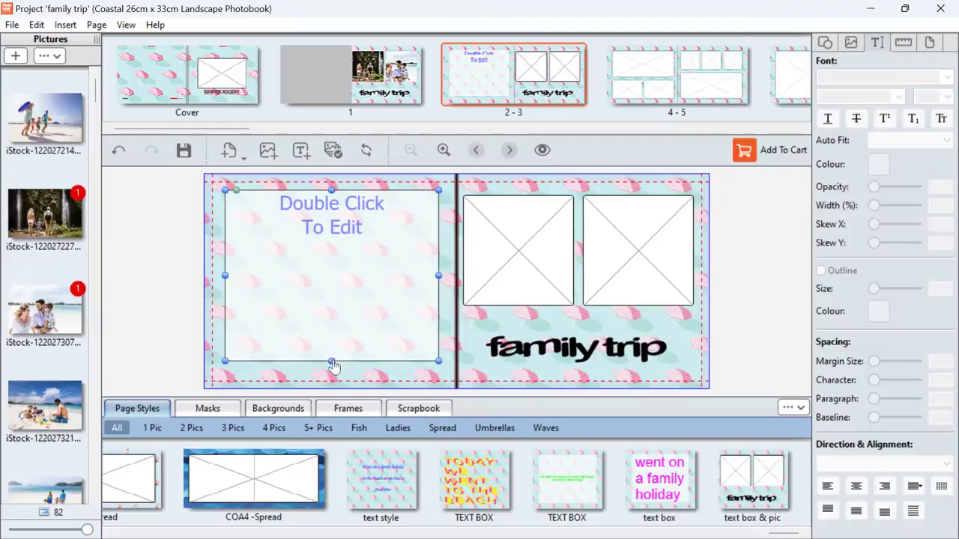
pyautogui.moveTo(331, 363); pyautogui.dragTo(331, 371)
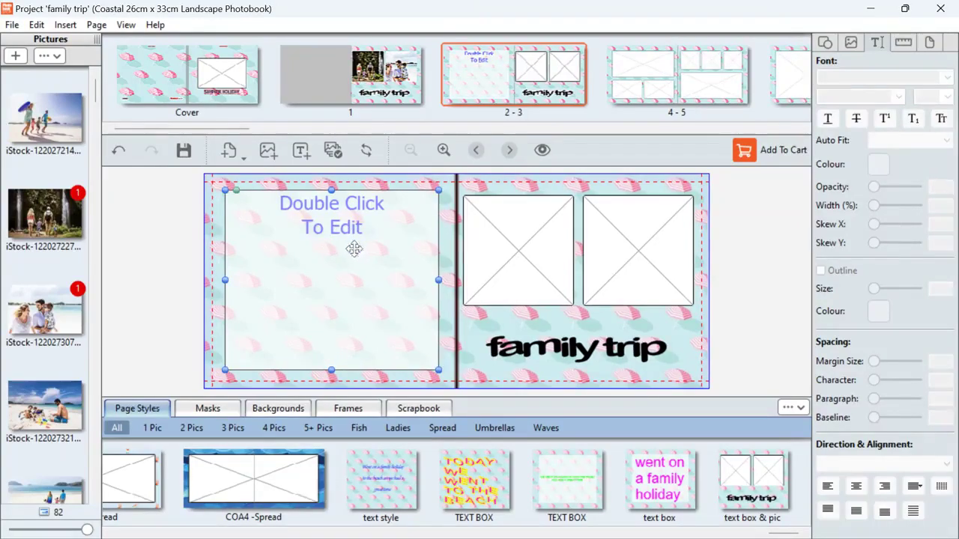
# Step: Type 'A day out with the family' into page 2's enlarged text box
pyautogui.doubleClick(355, 250)
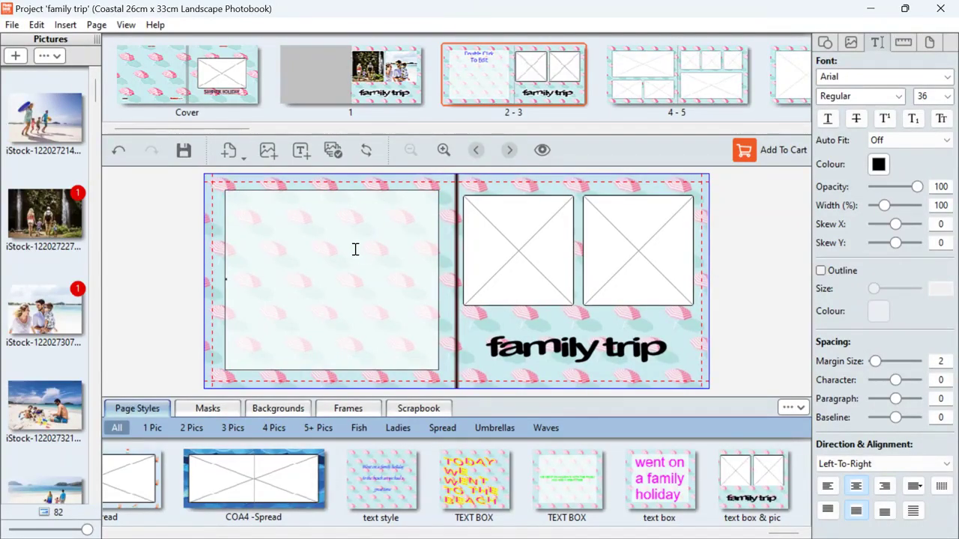
pyautogui.write('A day out with the family')
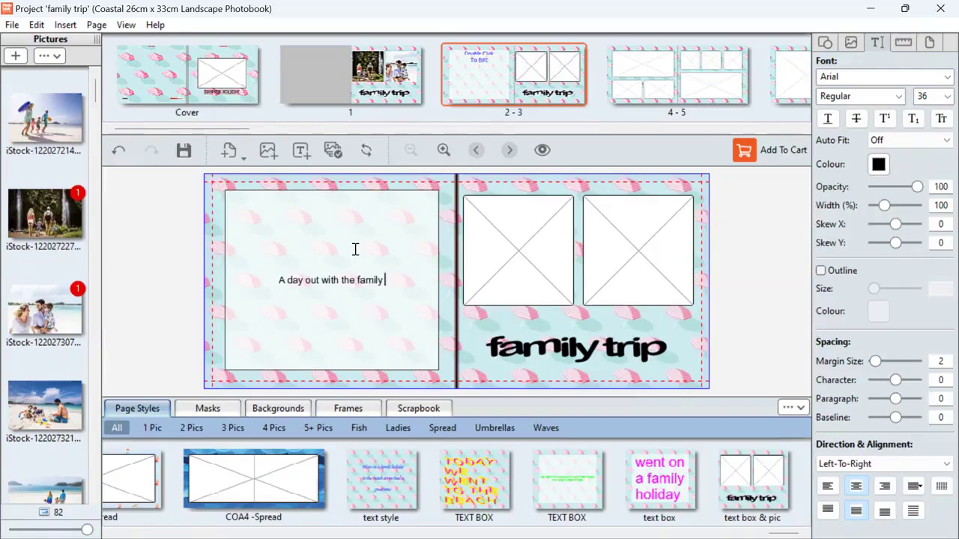
pyautogui.moveTo(387, 280); pyautogui.dragTo(274, 293)
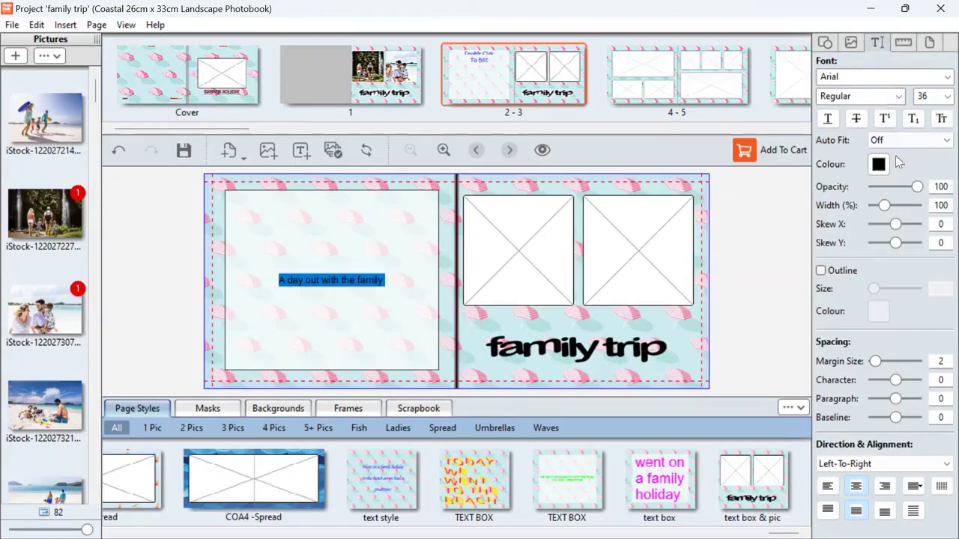
# Step: Restyle the caption in Berlin Sans FB font with magenta colour
pyautogui.click(876, 78)
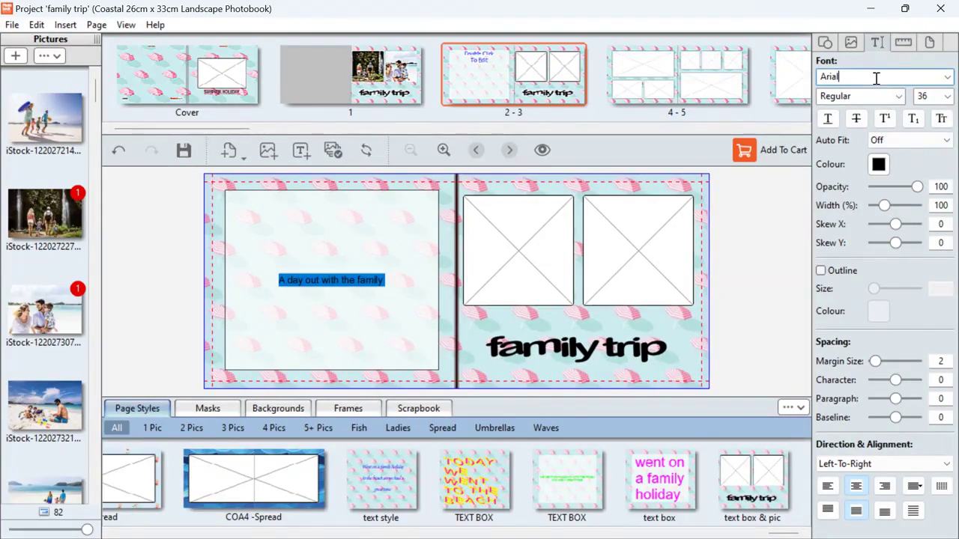
pyautogui.click(948, 78)
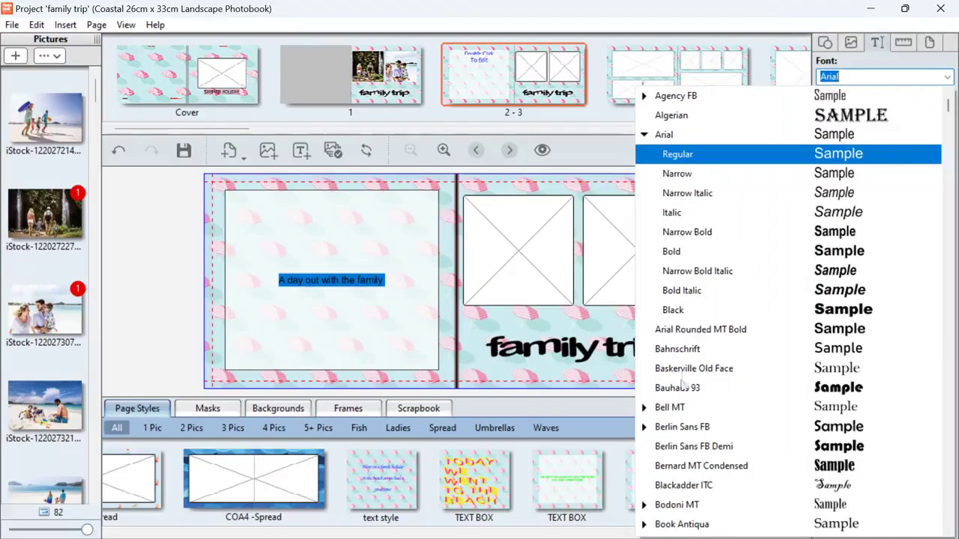
pyautogui.click(683, 427)
pyautogui.click(878, 164)
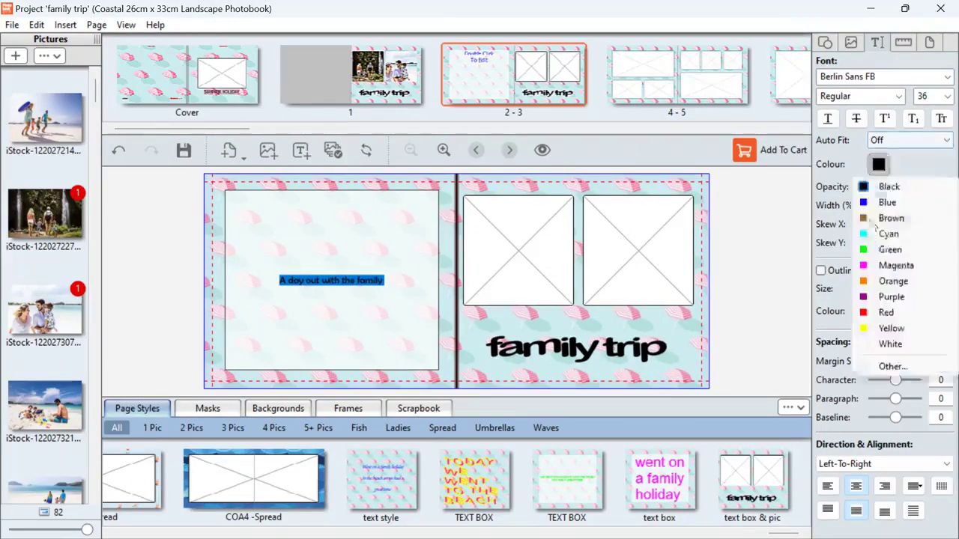
pyautogui.click(894, 268)
pyautogui.click(360, 338)
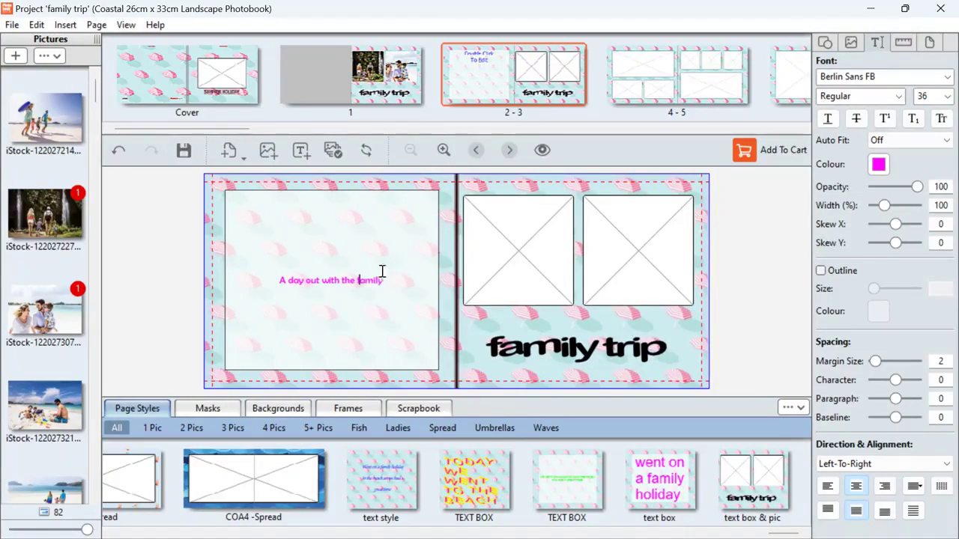
pyautogui.moveTo(395, 283); pyautogui.dragTo(278, 284)
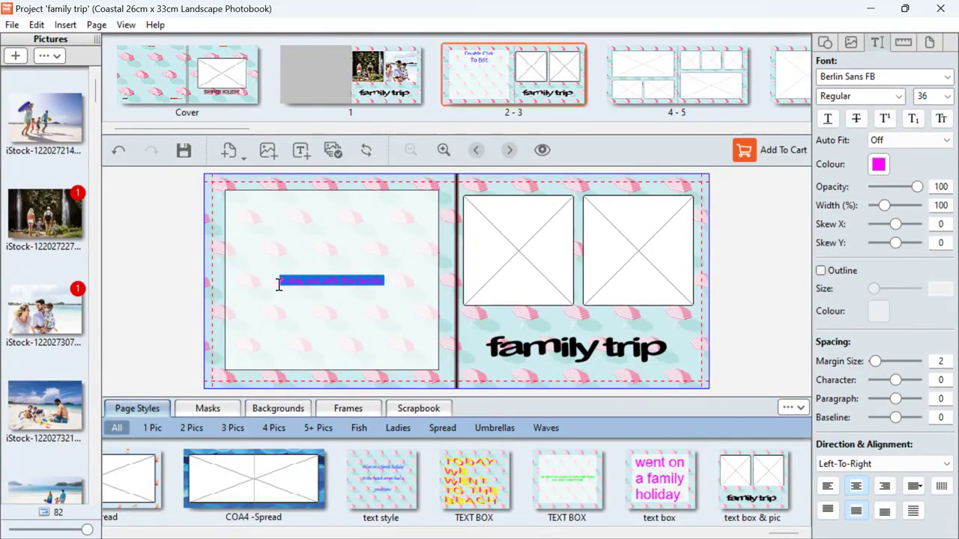
# Step: Make the magenta Berlin Sans FB size-36 caption style the default text style
pyautogui.rightClick(317, 278)
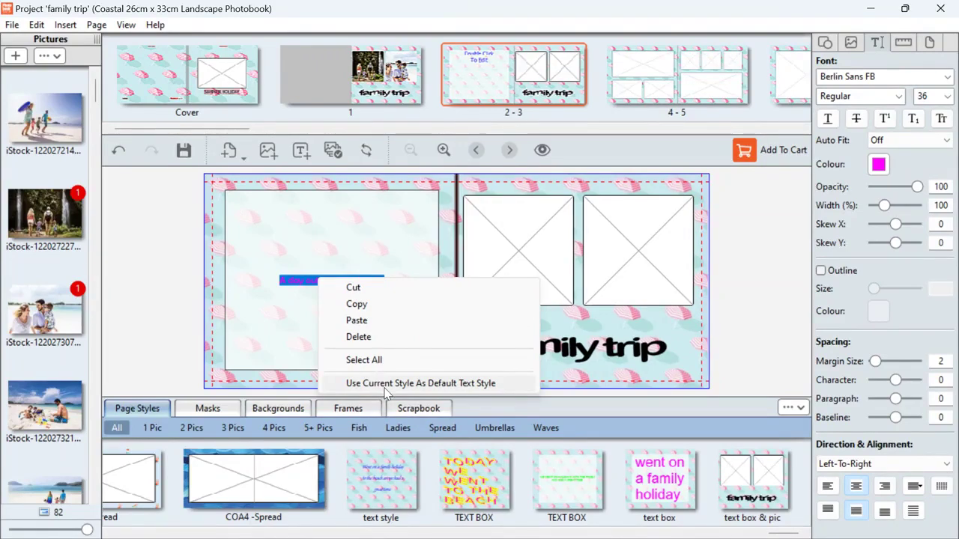
pyautogui.click(383, 383)
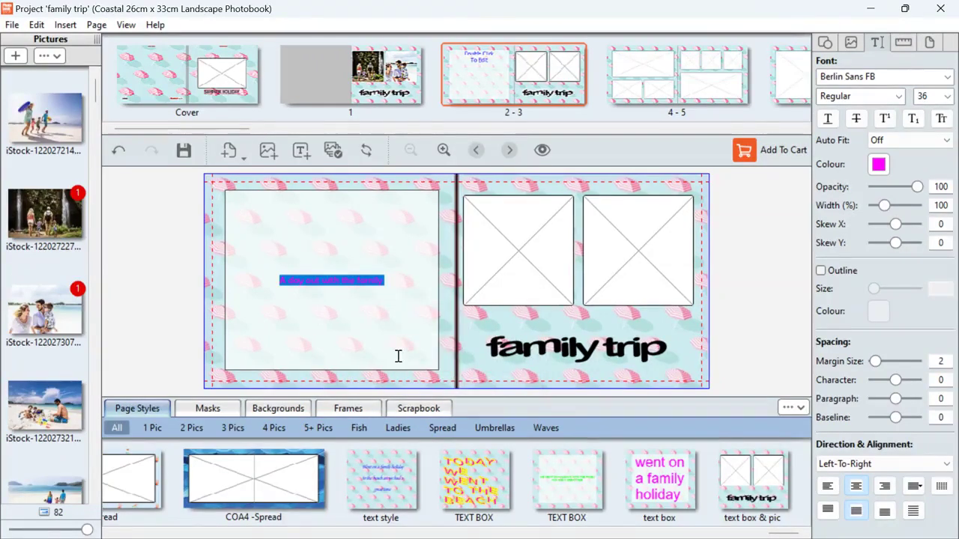
pyautogui.click(385, 343)
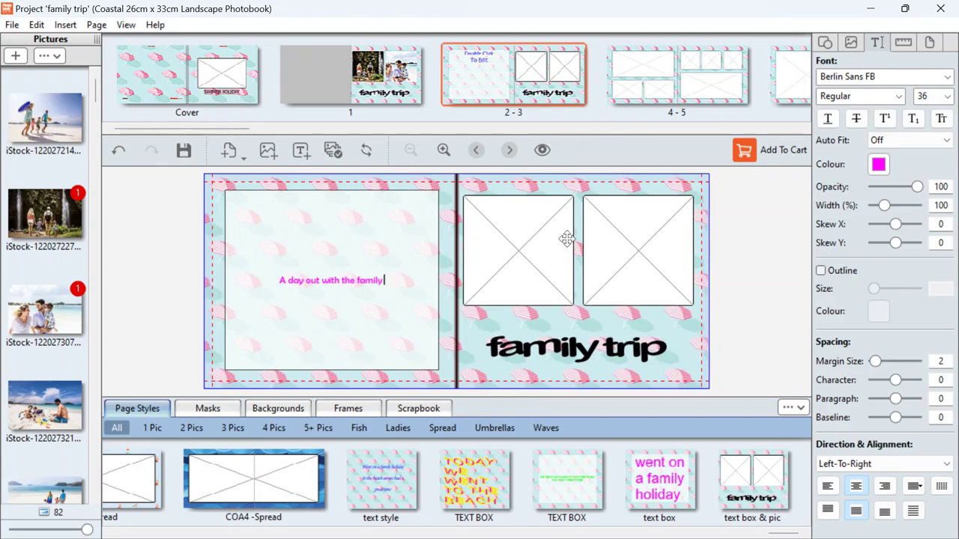
# Step: On spread 4-5, delete page 5's top-left photo frame
pyautogui.click(509, 149)
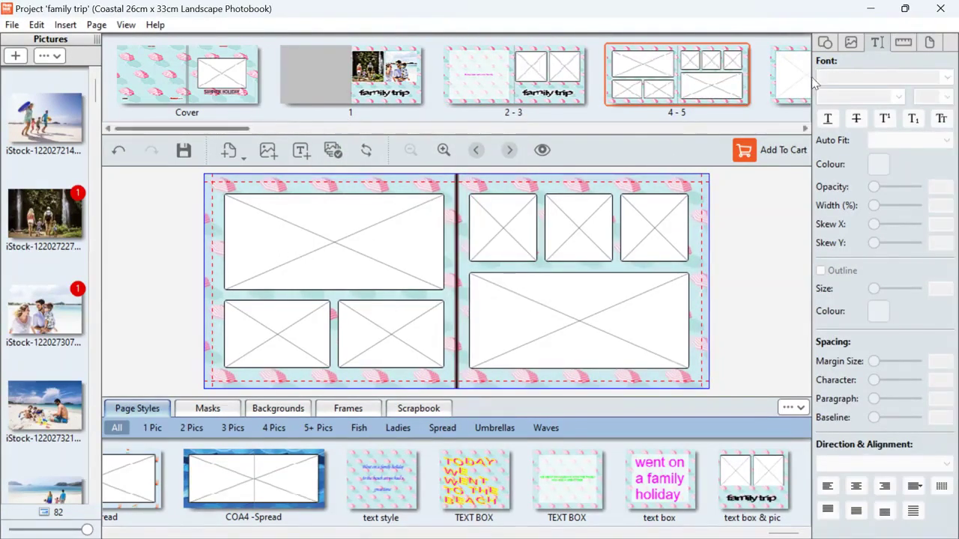
pyautogui.click(500, 239)
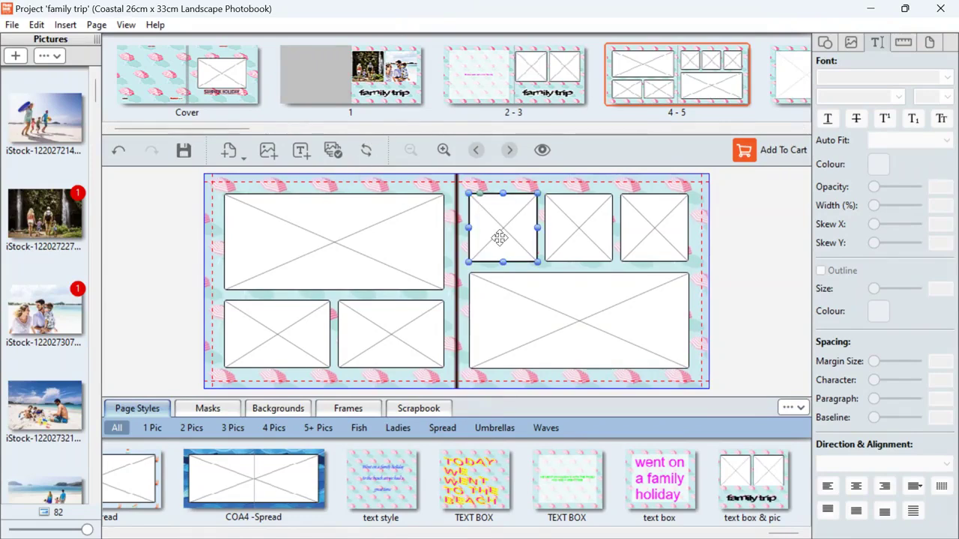
pyautogui.press('Delete')
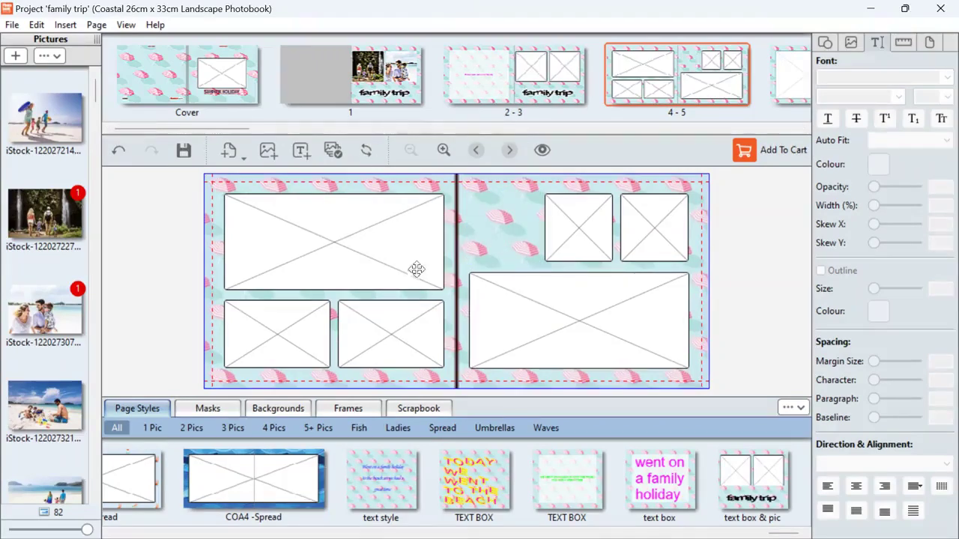
# Step: Add a text box at page 5's top-left corner and start typing the 'family trip' caption
pyautogui.click(299, 152)
pyautogui.moveTo(318, 262); pyautogui.dragTo(515, 239)
pyautogui.doubleClick(508, 219)
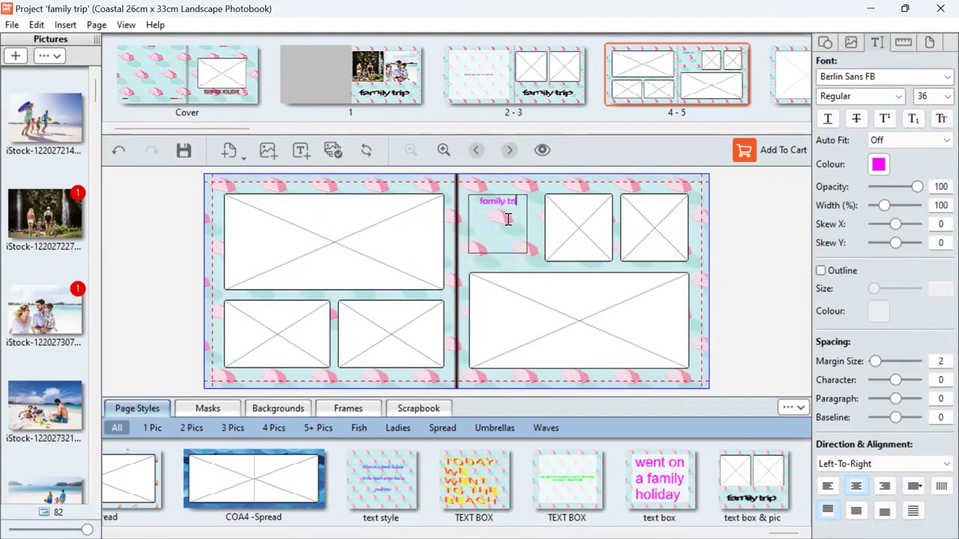
pyautogui.write('p')
pyautogui.moveTo(437, 537)
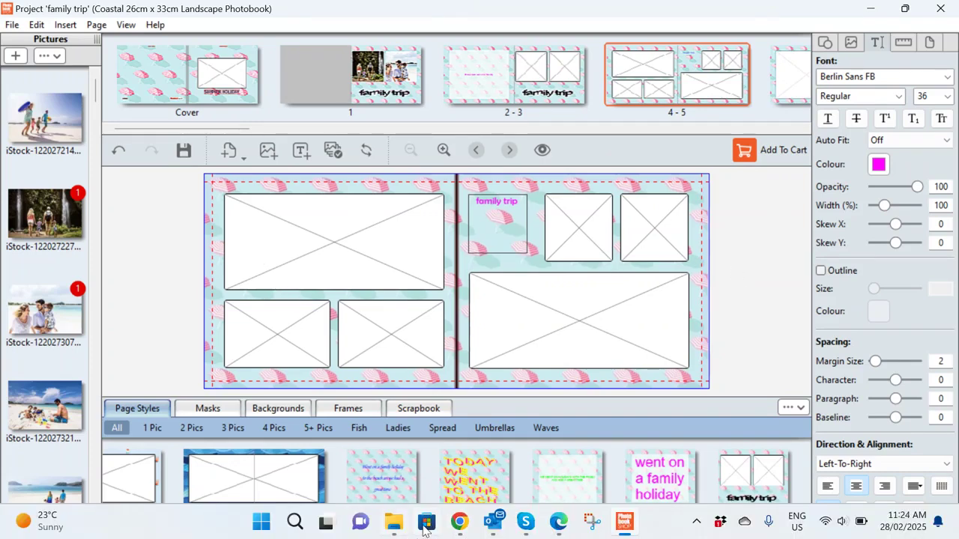